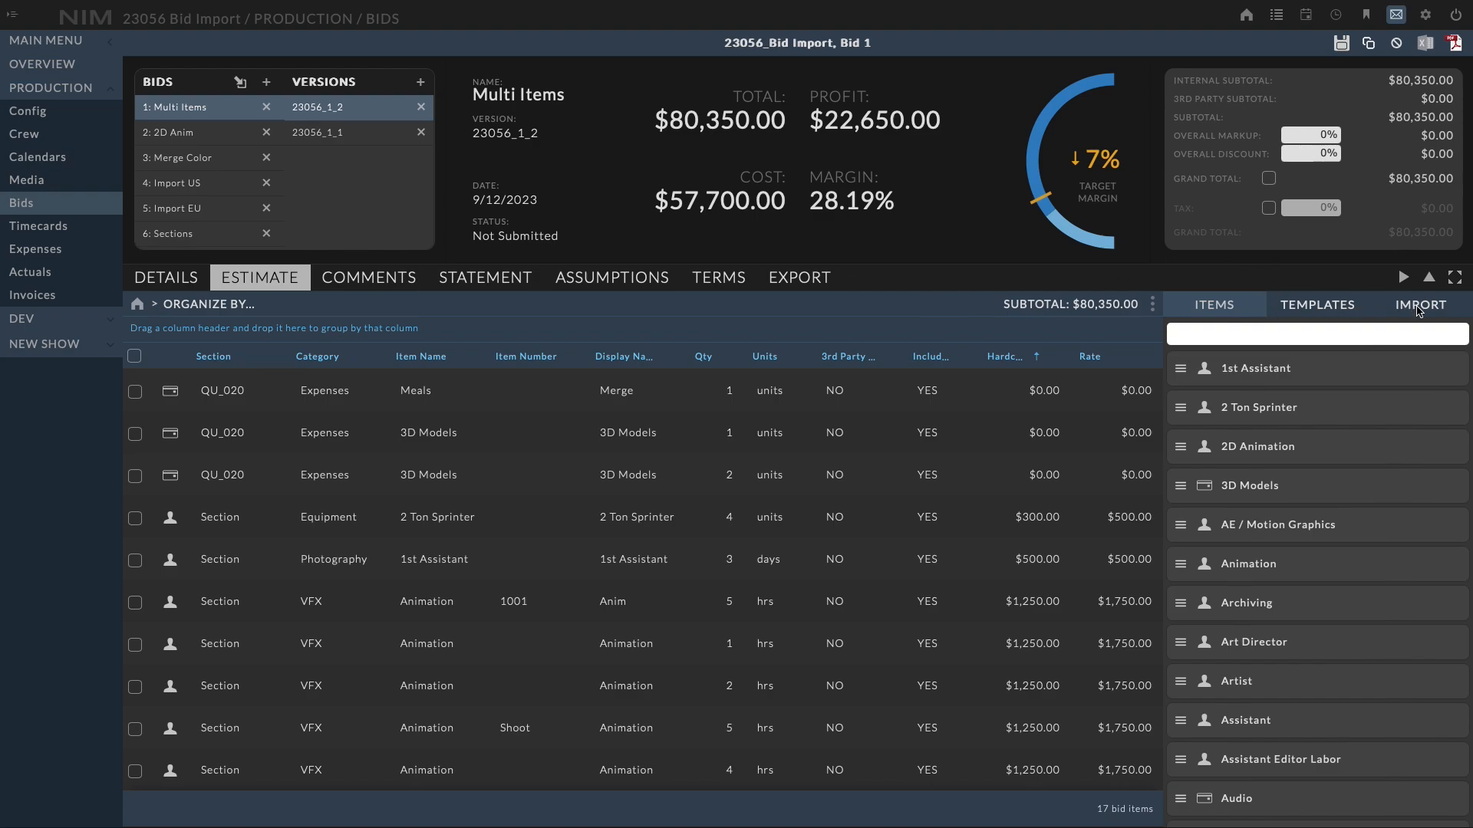
Upload the CSV file for import into the Multi Items bid's estimate
left_click(1420, 311)
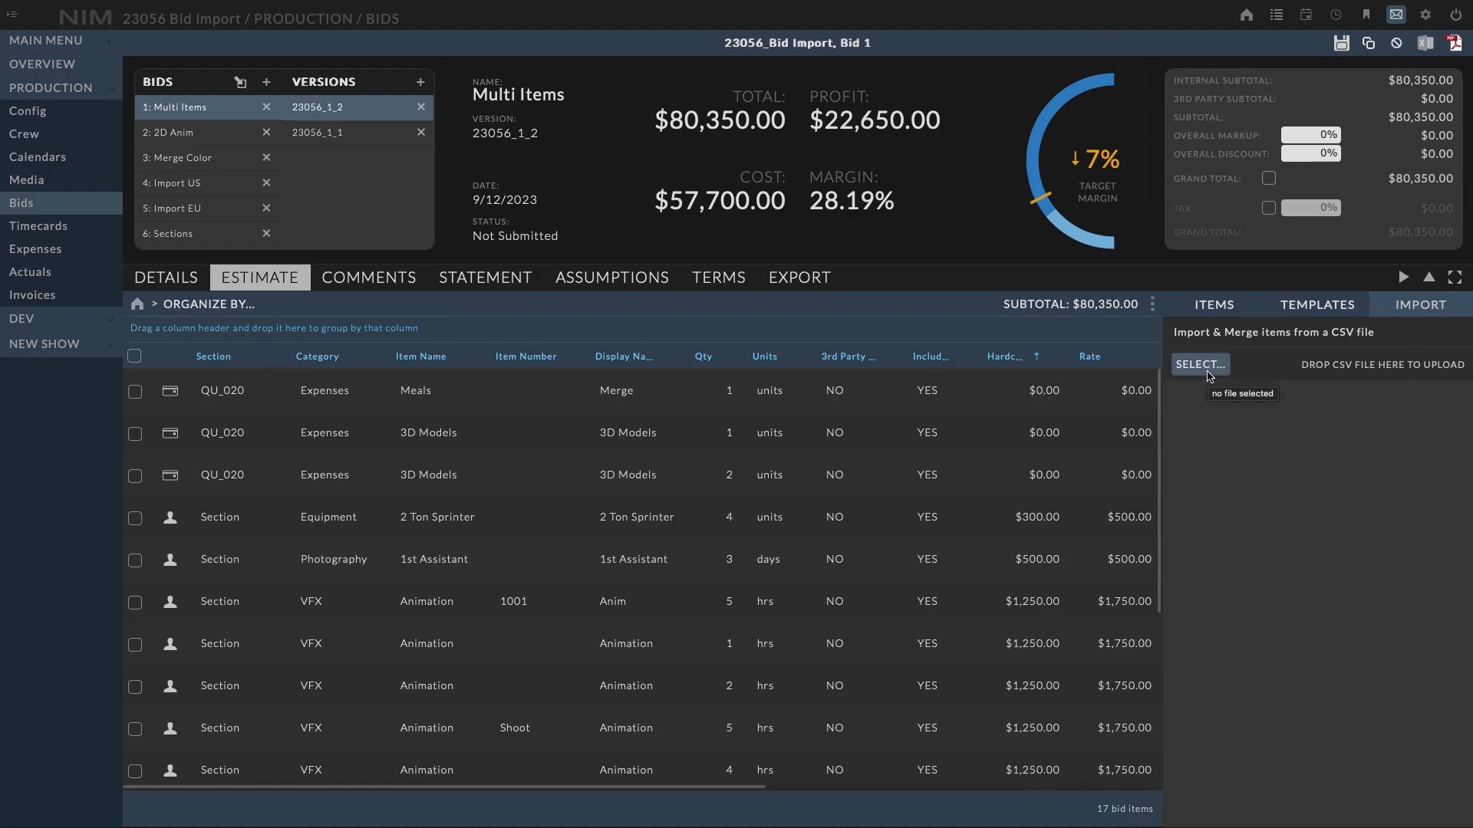
left_click_drag(1446, 491, 1344, 372)
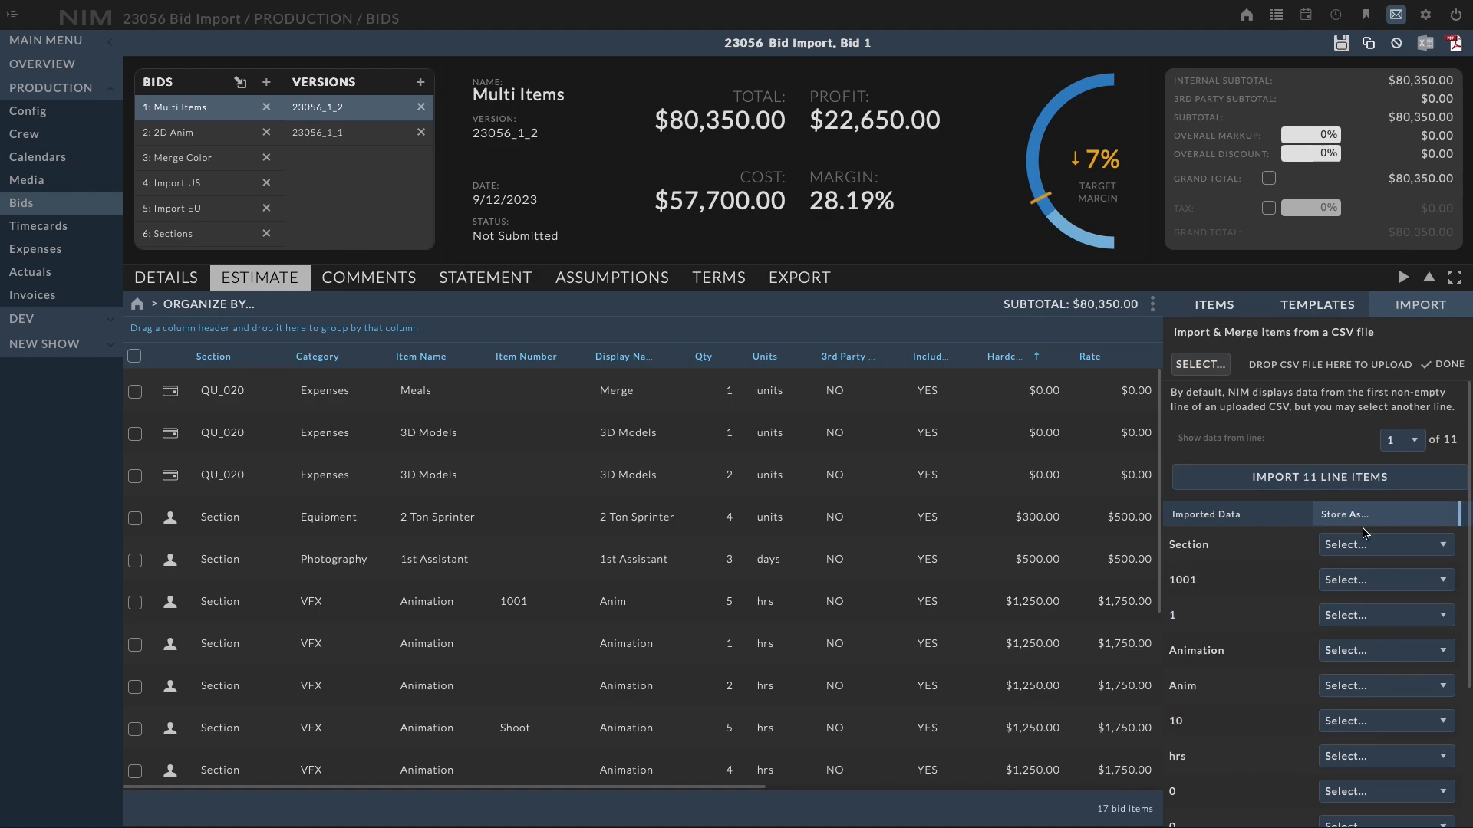
Map the imported Section value to SECTION and the 1001 value to ITEM NUMBER
left_click(1419, 545)
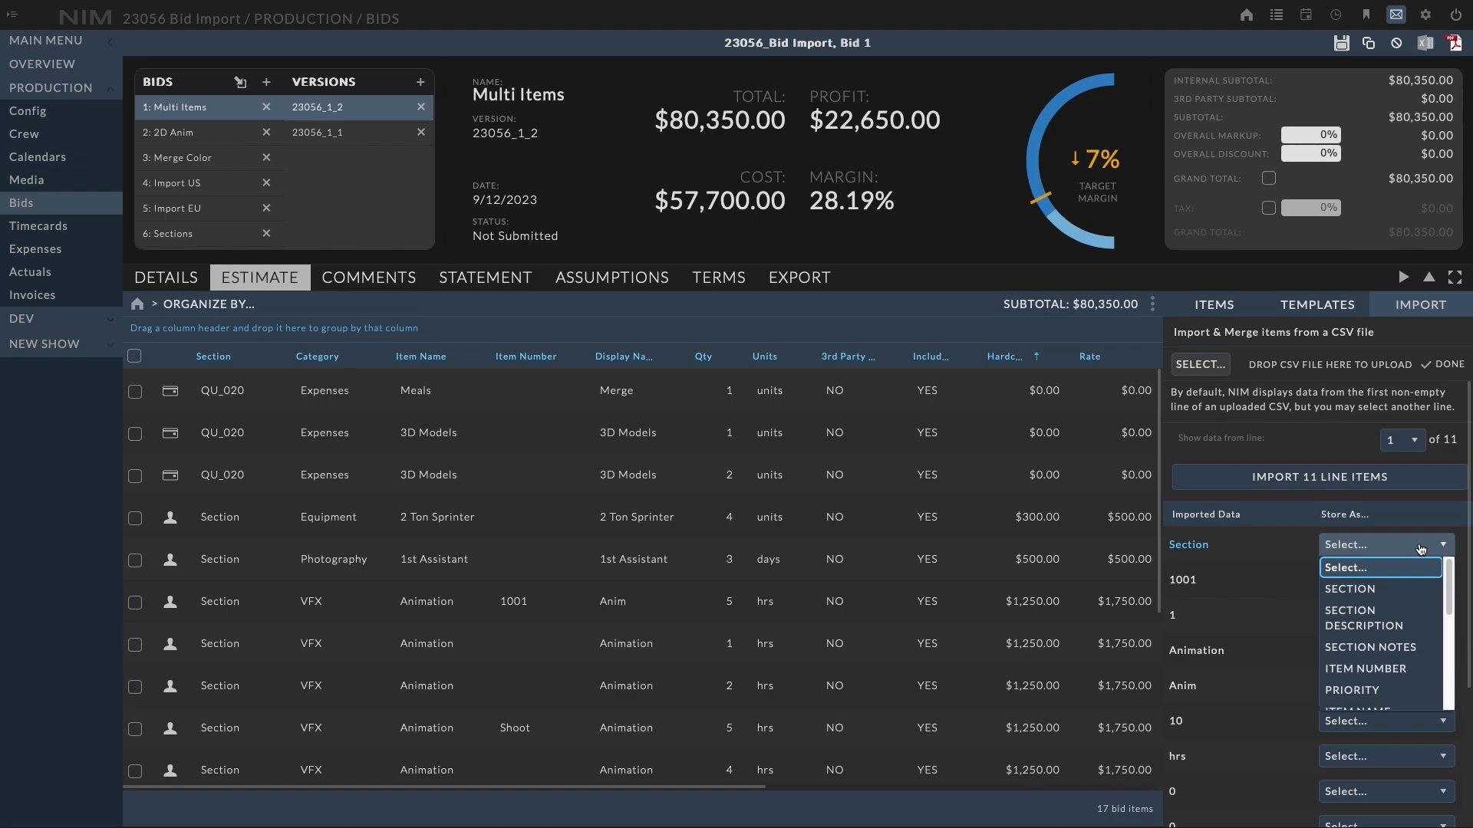
left_click(1406, 591)
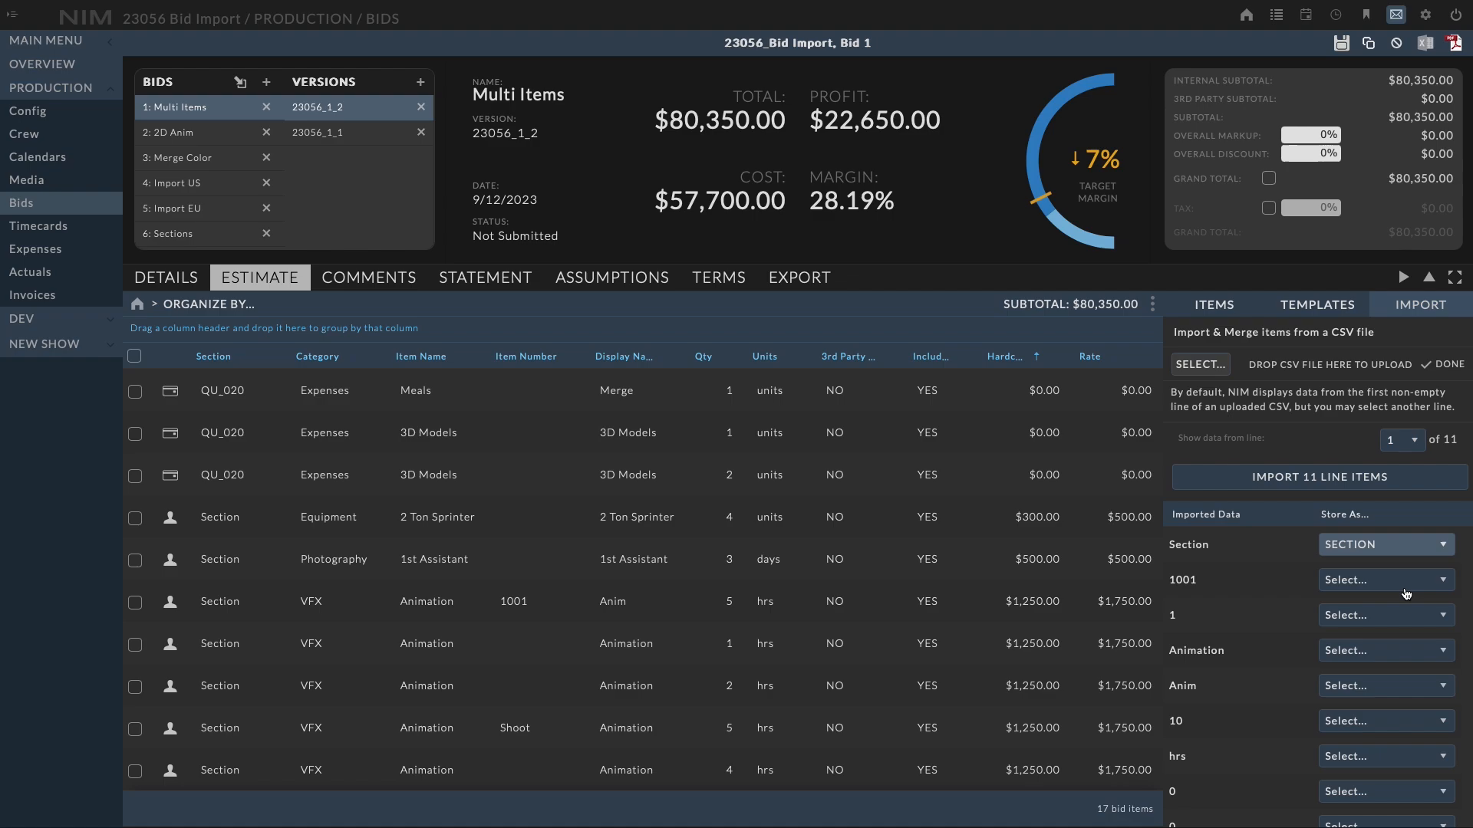
left_click(1406, 584)
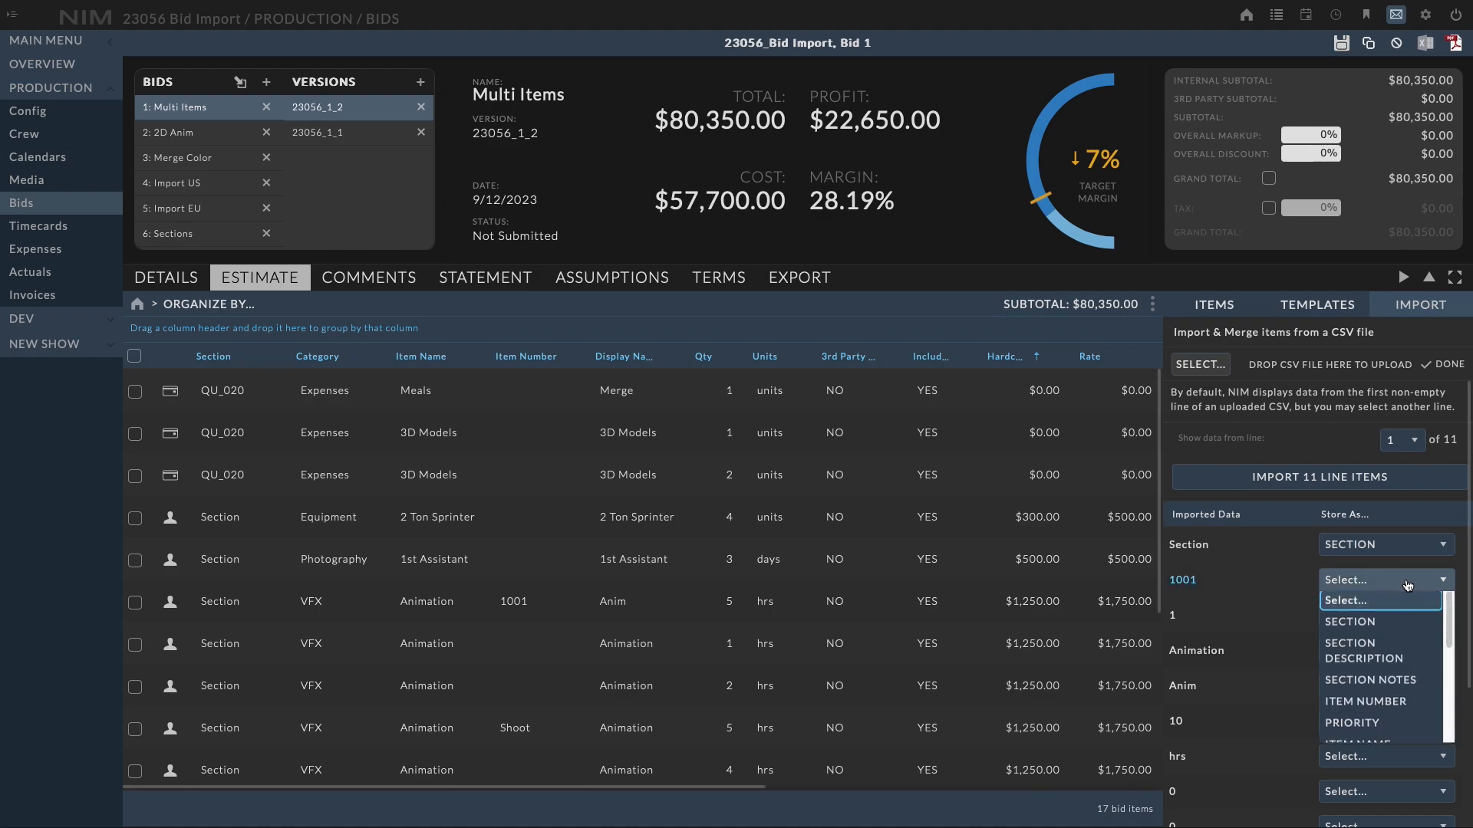
left_click(1405, 704)
Map the imported Animation value to ITEM NAME and the Anim value to DISPLAY NAME
left_click(1416, 657)
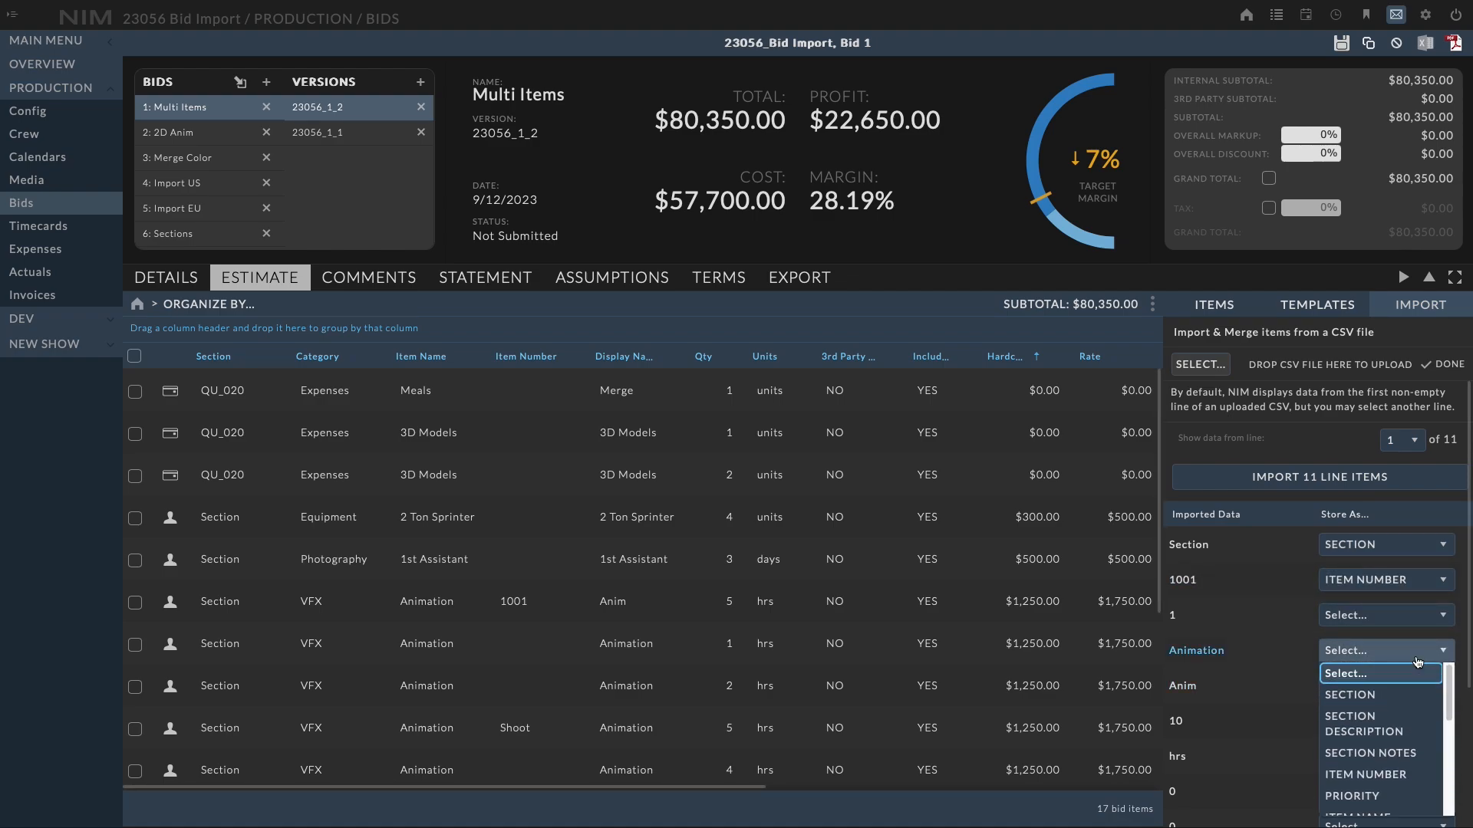
scroll(1412, 706, "down", 2)
left_click(1397, 733)
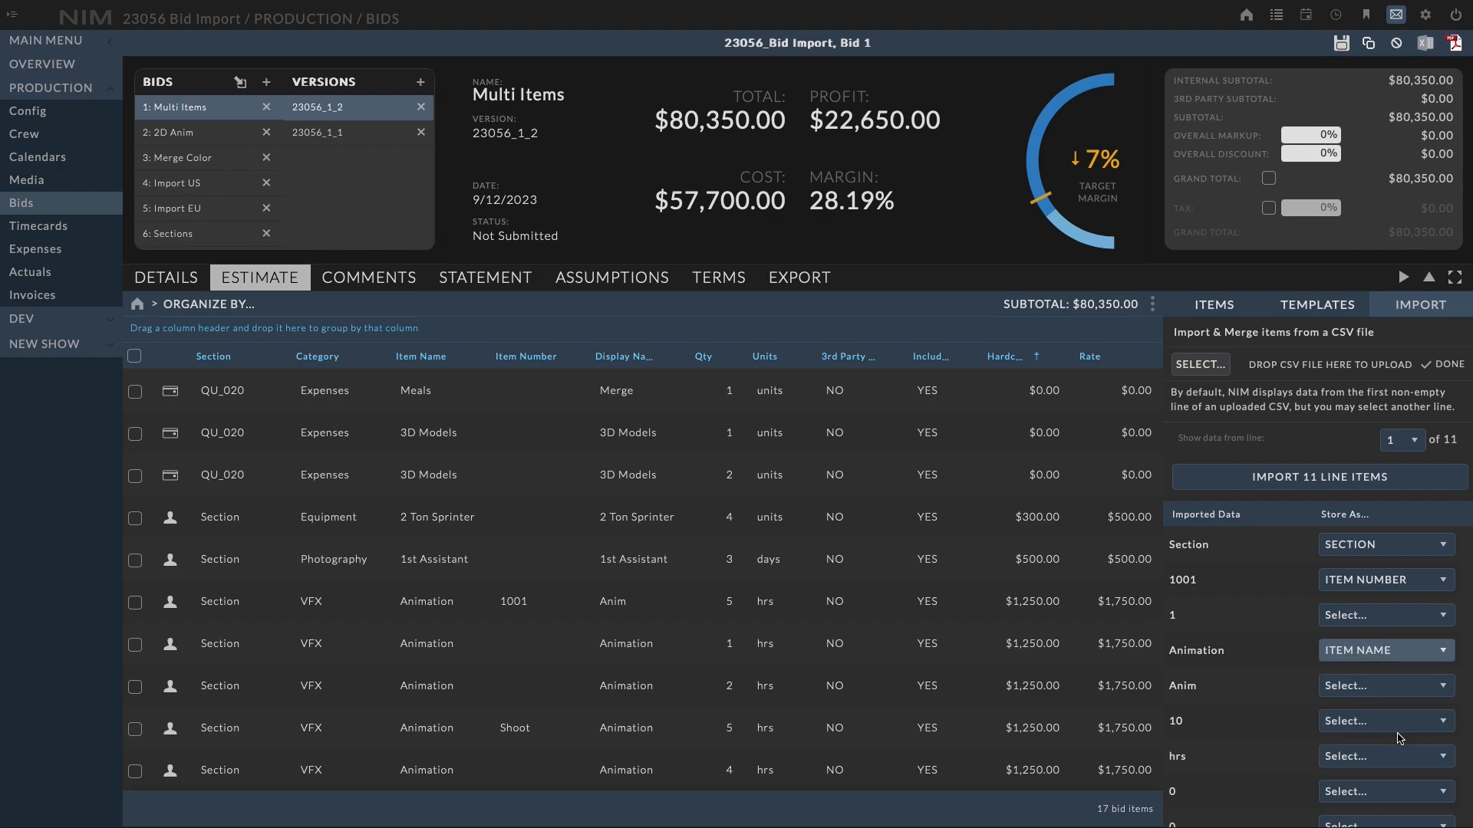
left_click(1388, 685)
left_click_drag(1448, 579, 1449, 603)
left_click(1367, 599)
Map the imported value 10 above hrs to QUANTITY and the hrs value to UNITS
left_click(1395, 725)
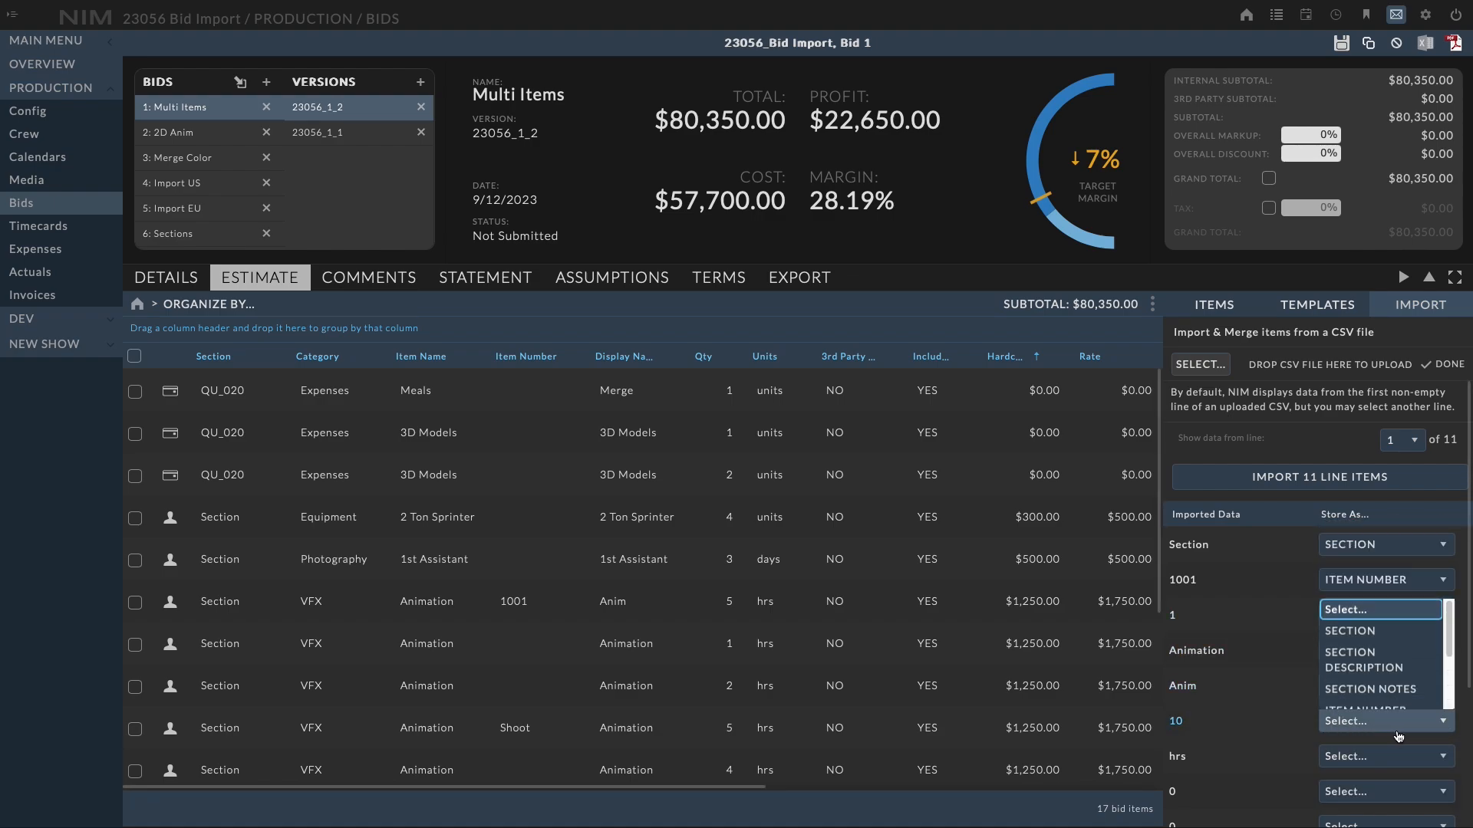
scroll(1373, 652, "down", 3)
left_click(1369, 614)
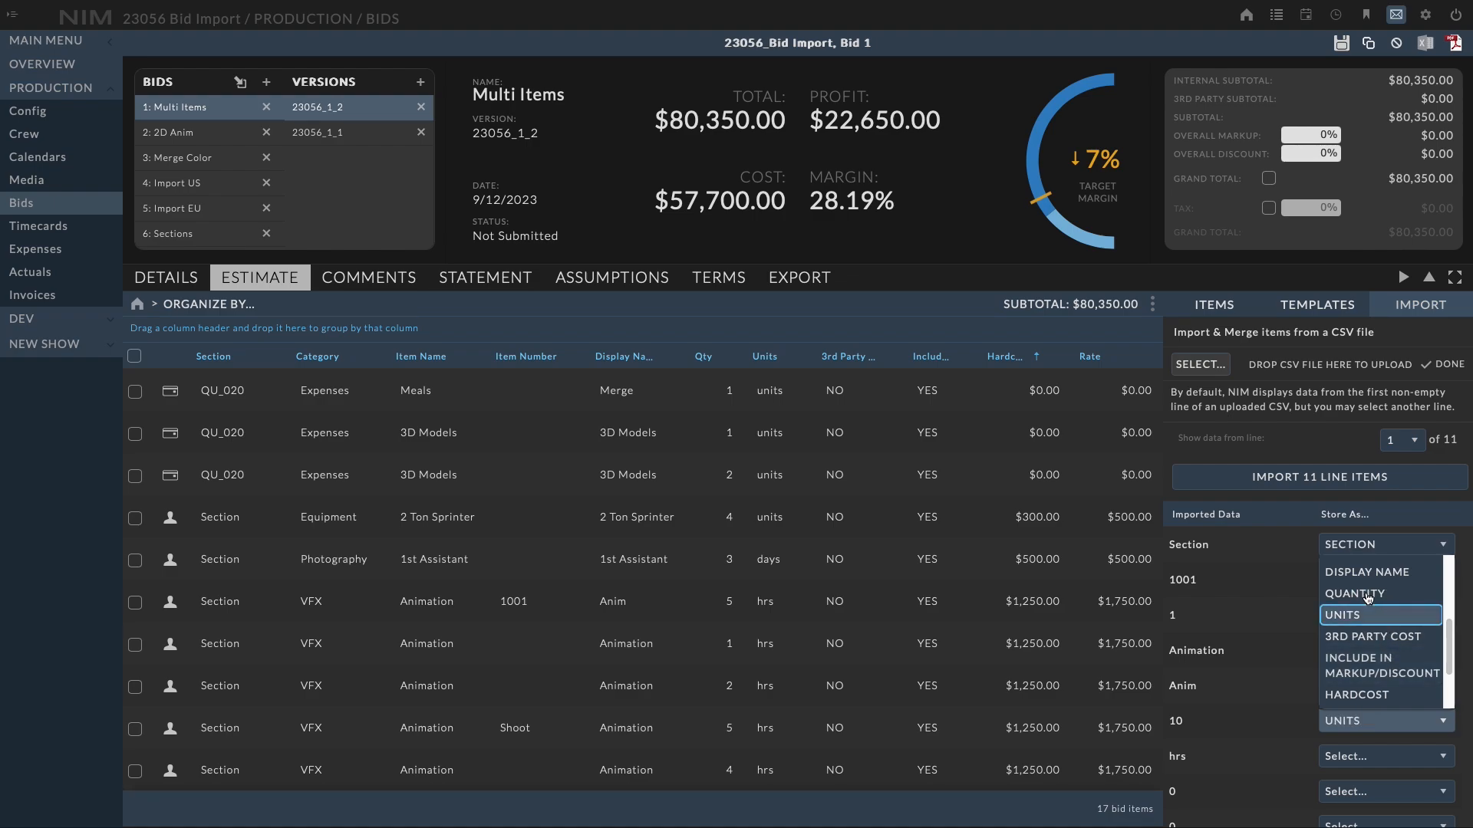
left_click(1385, 756)
scroll(1383, 661, "down", 2)
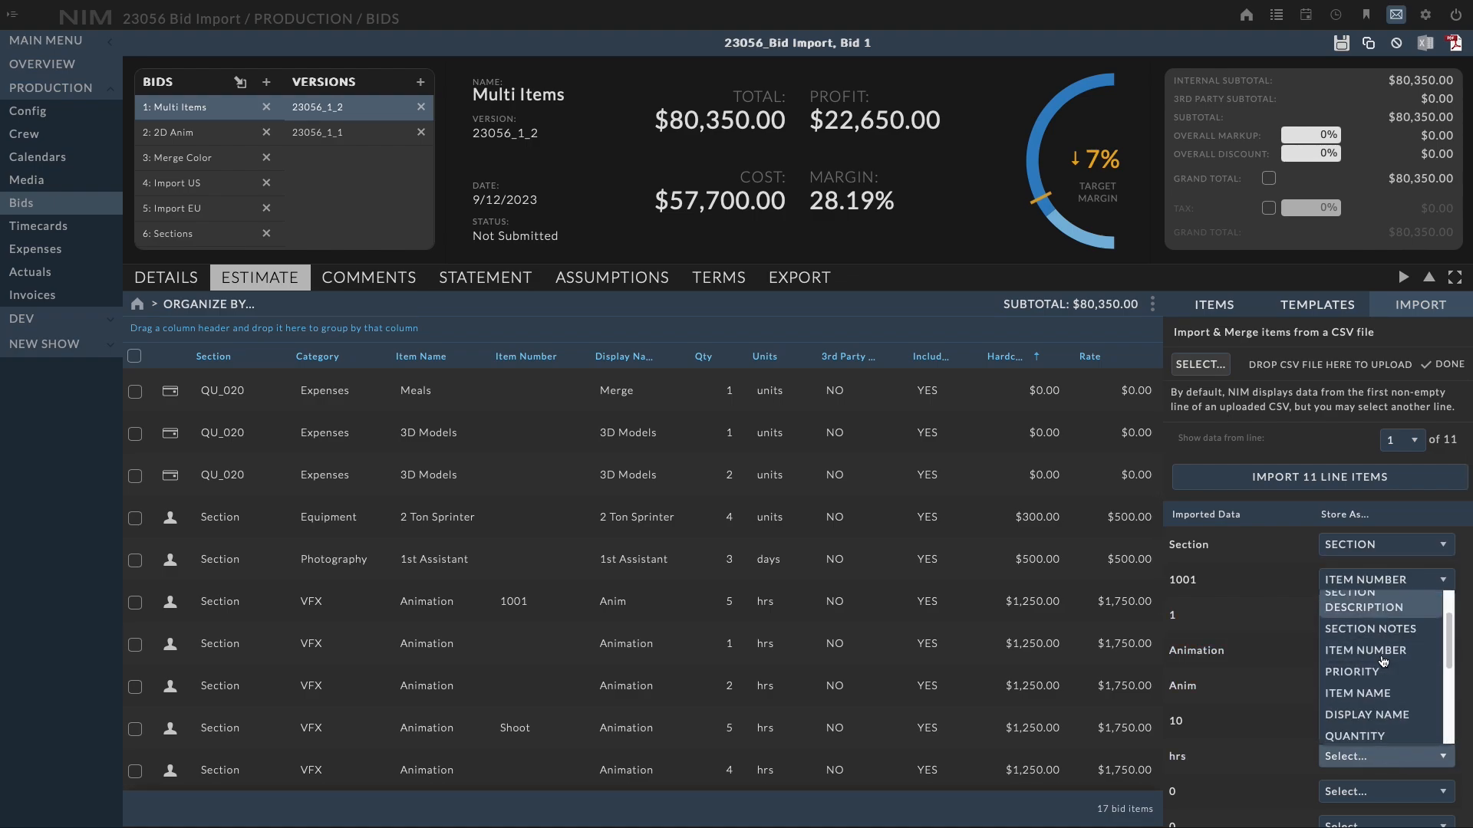
scroll(1382, 661, "down", 2)
left_click(1373, 725)
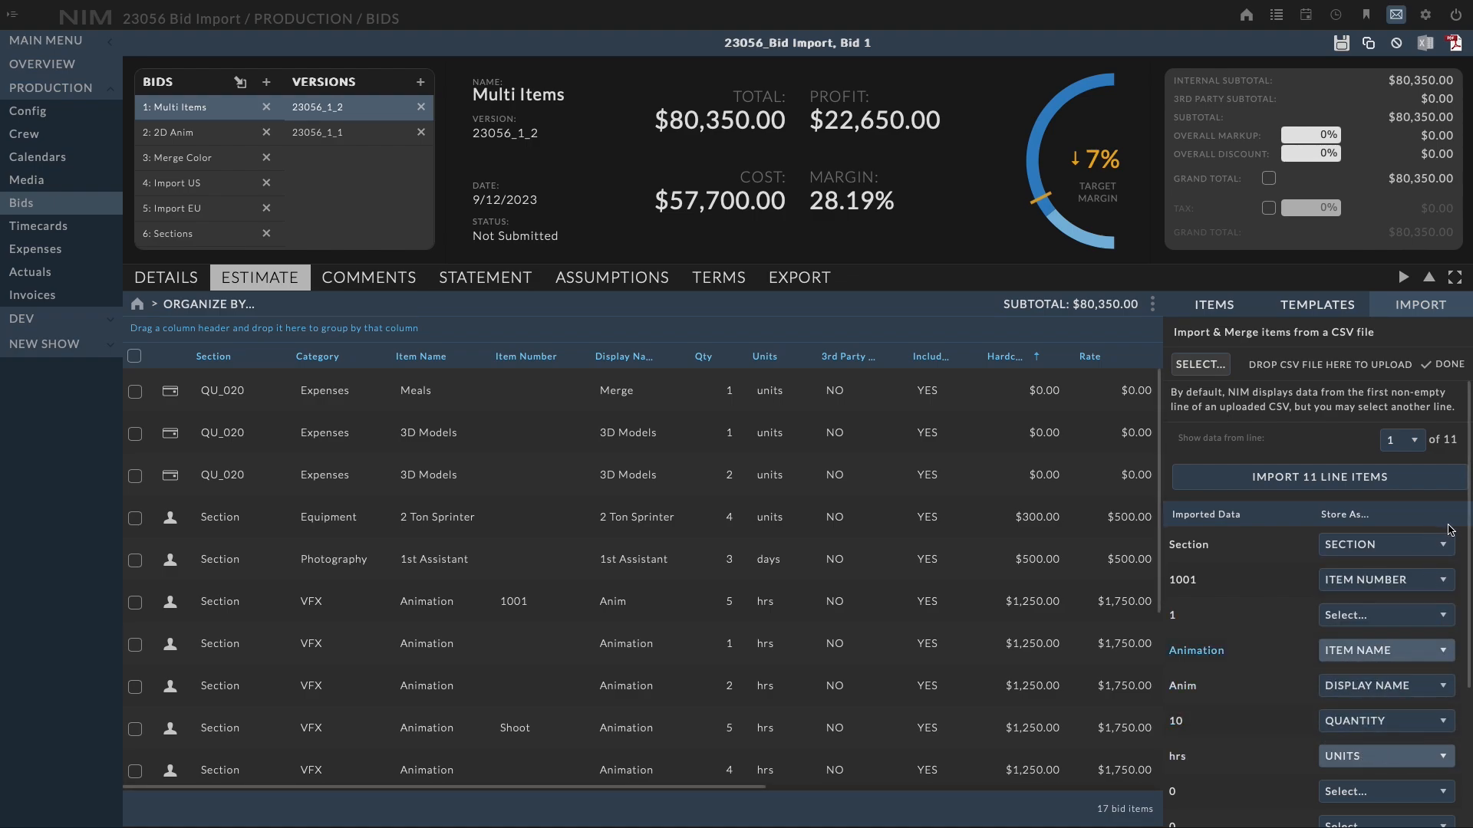
Map the imported value 50 to HARDCOST and the value 100 to RATE
scroll(1419, 652, "down", 3)
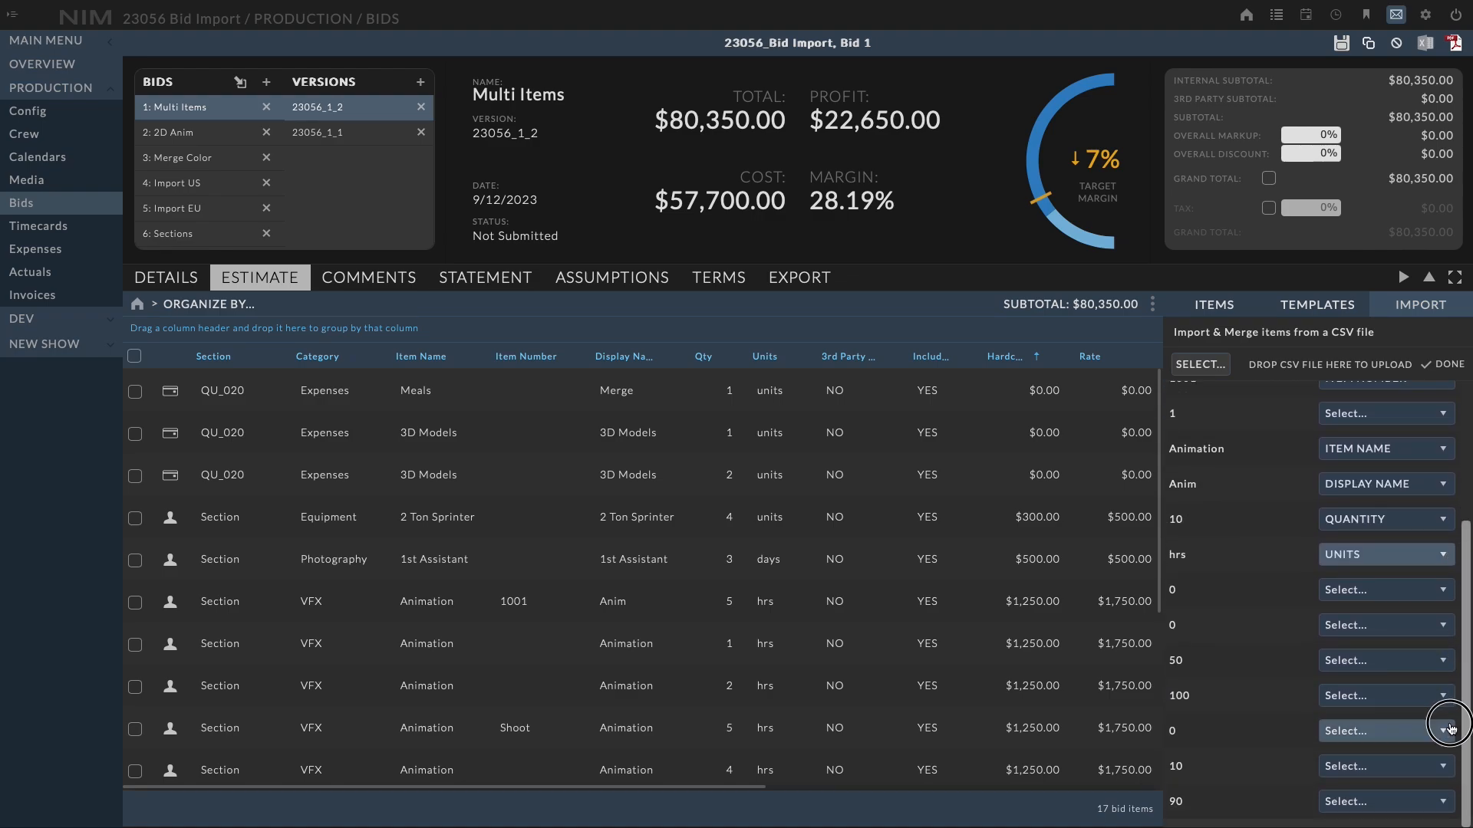
left_click(1385, 665)
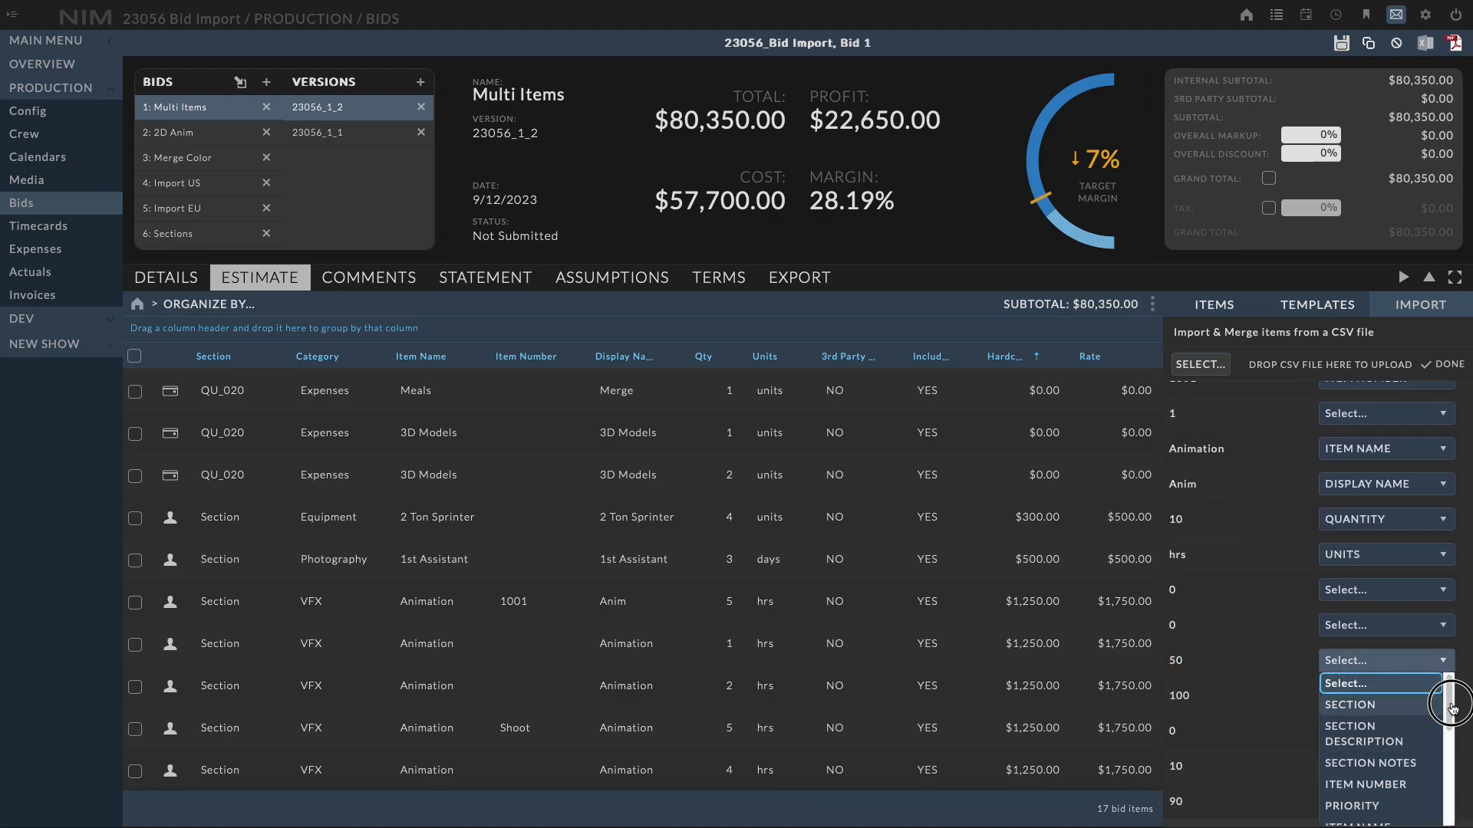
left_click_drag(1452, 707, 1455, 803)
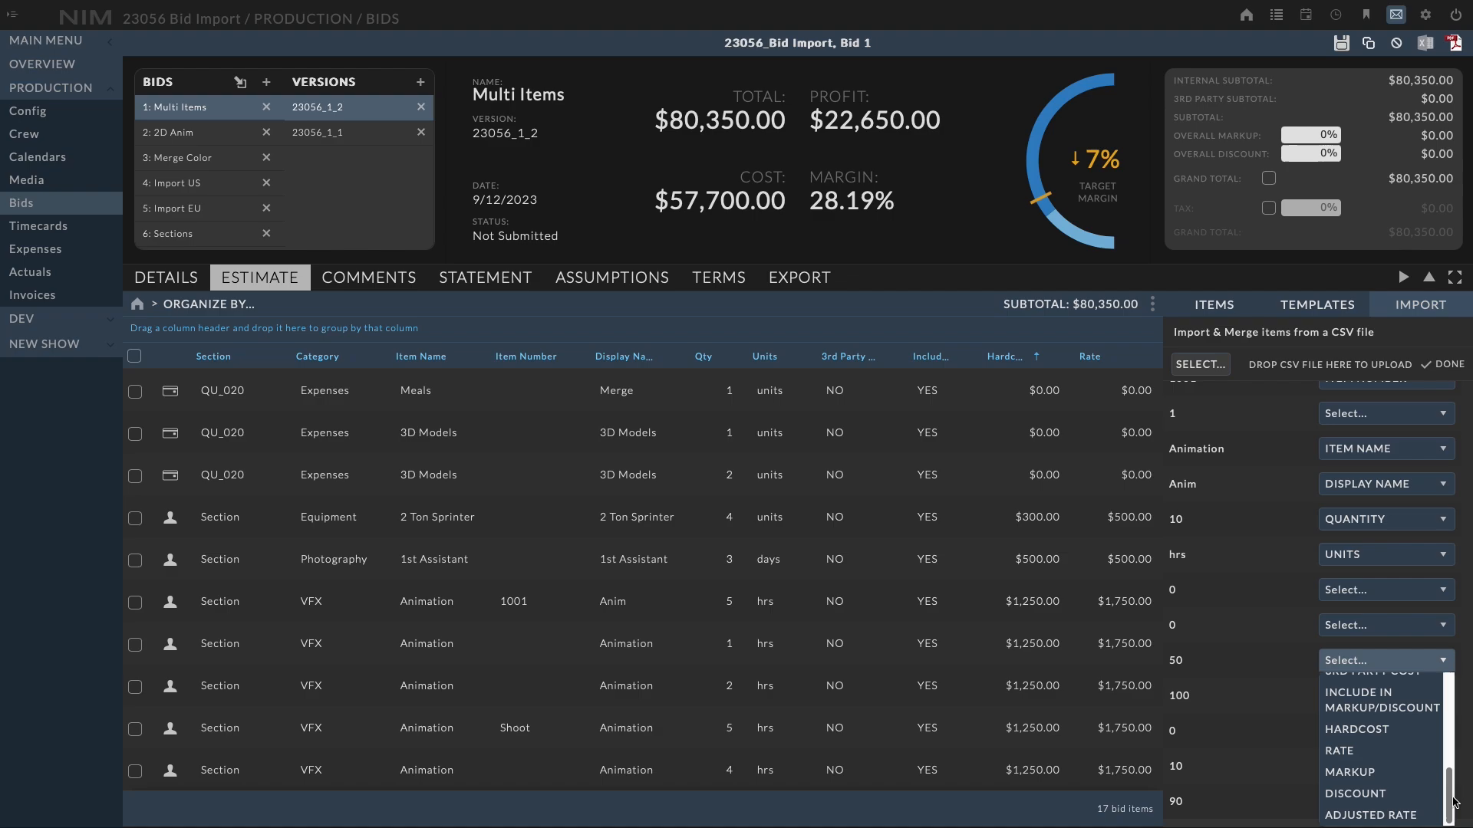
left_click(1373, 734)
left_click(1365, 699)
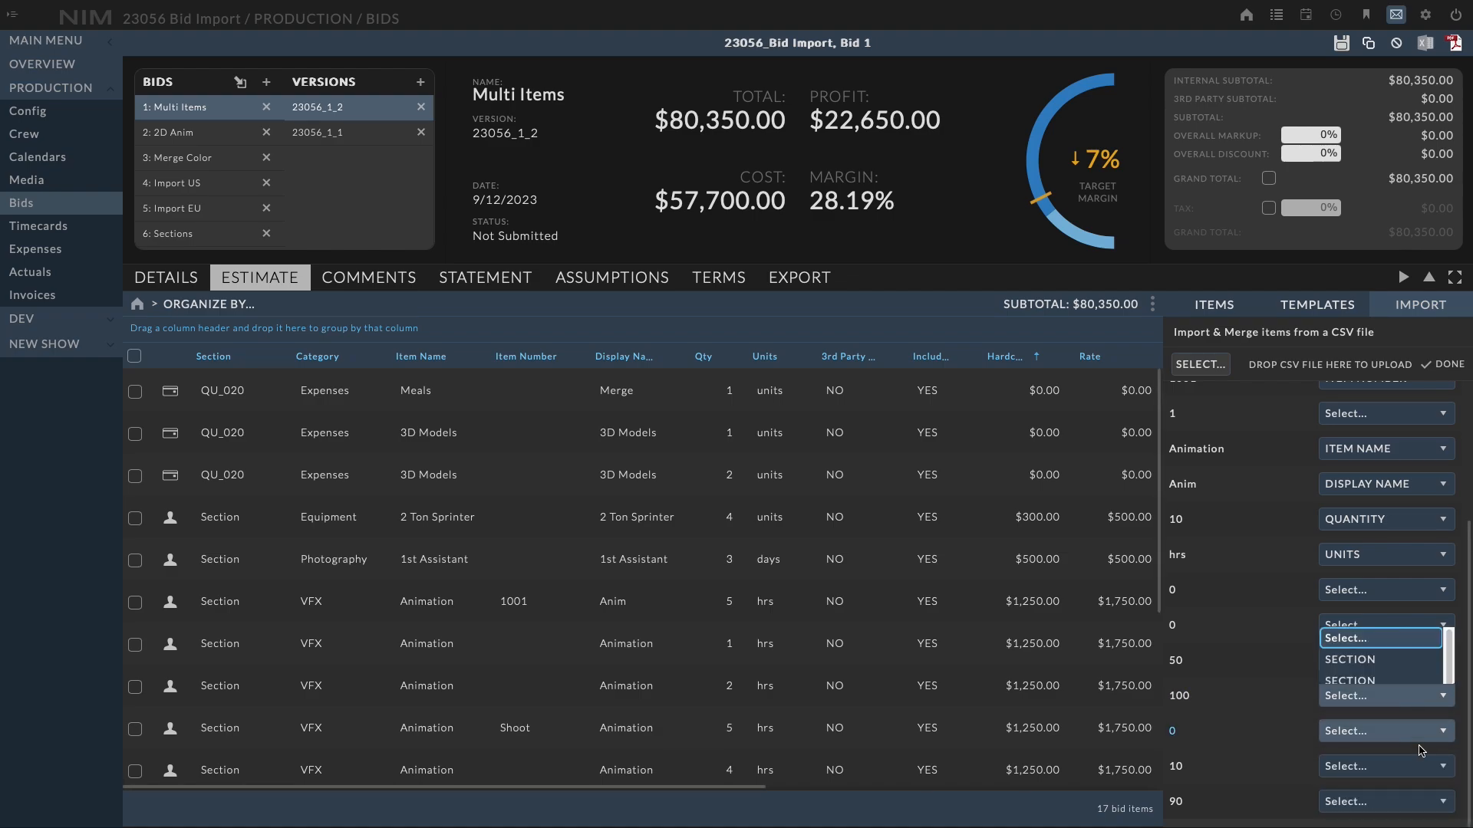
scroll(1394, 612, "down", 3)
left_click(1379, 611)
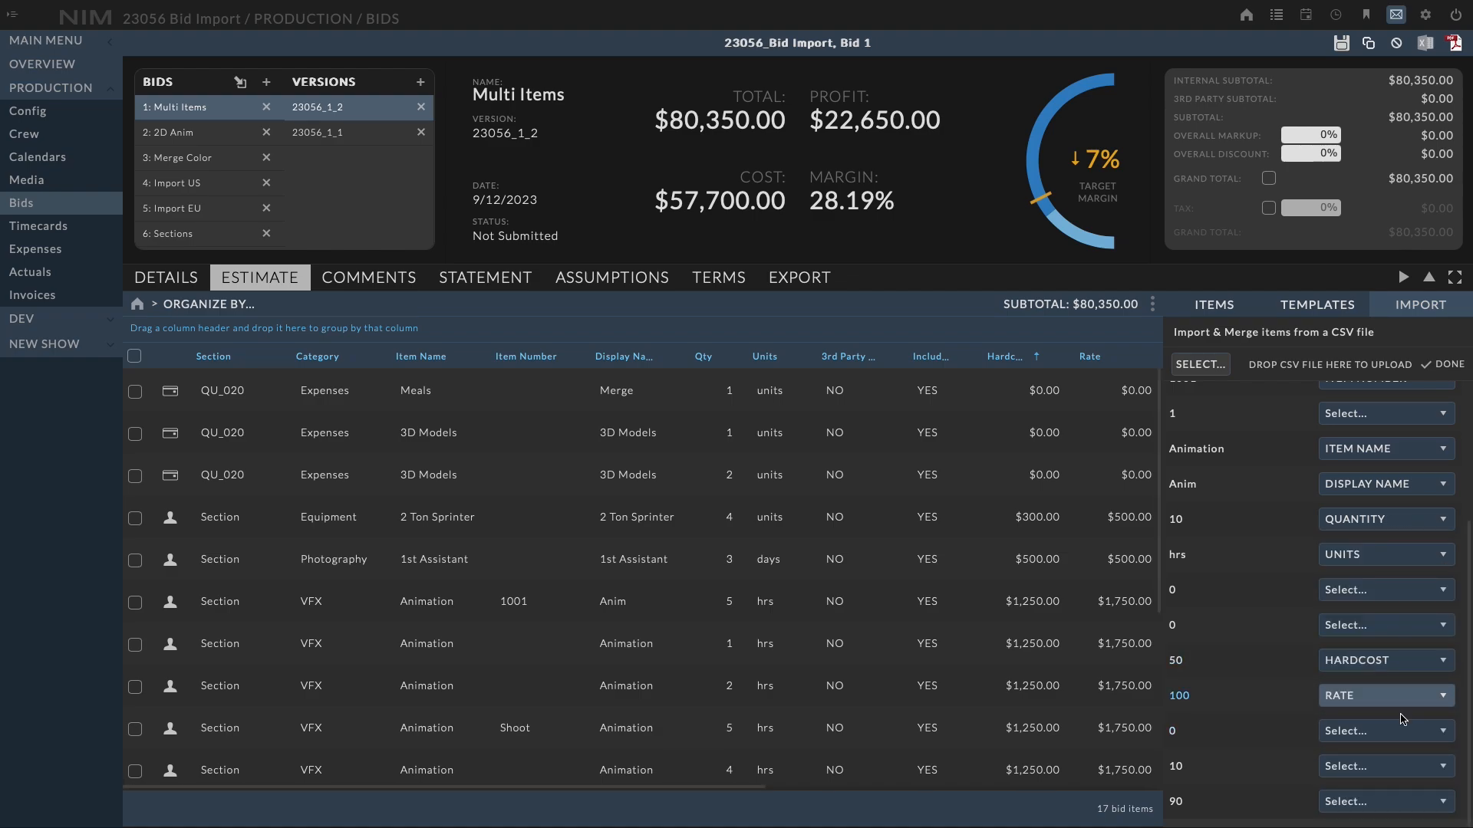
Map the imported value 10 near the end of the list to DISCOUNT and the value 90 to ADJUSTED RATE
left_click(1387, 766)
scroll(1385, 690, "down", 5)
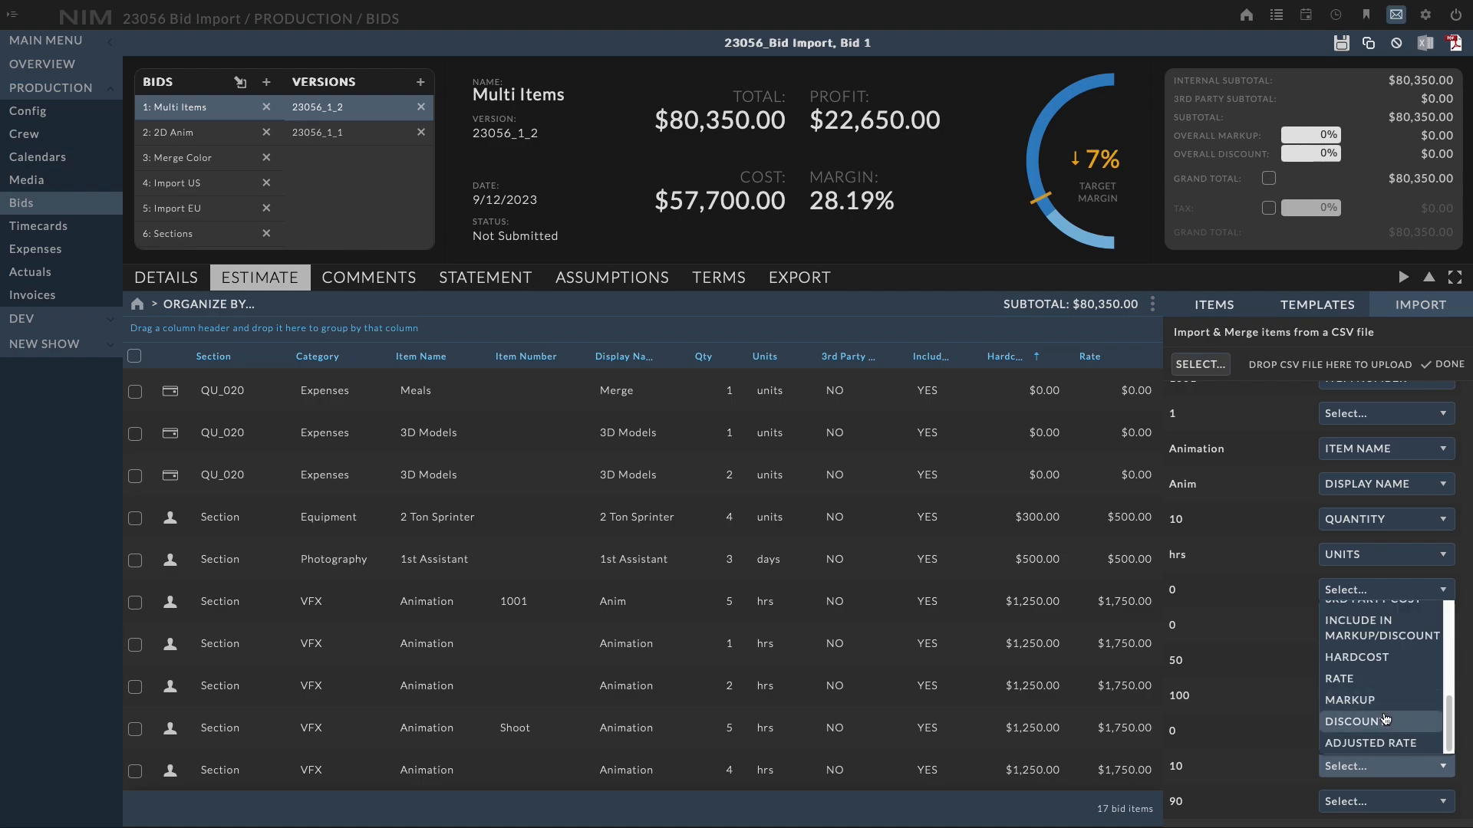
left_click(1385, 721)
left_click(1390, 801)
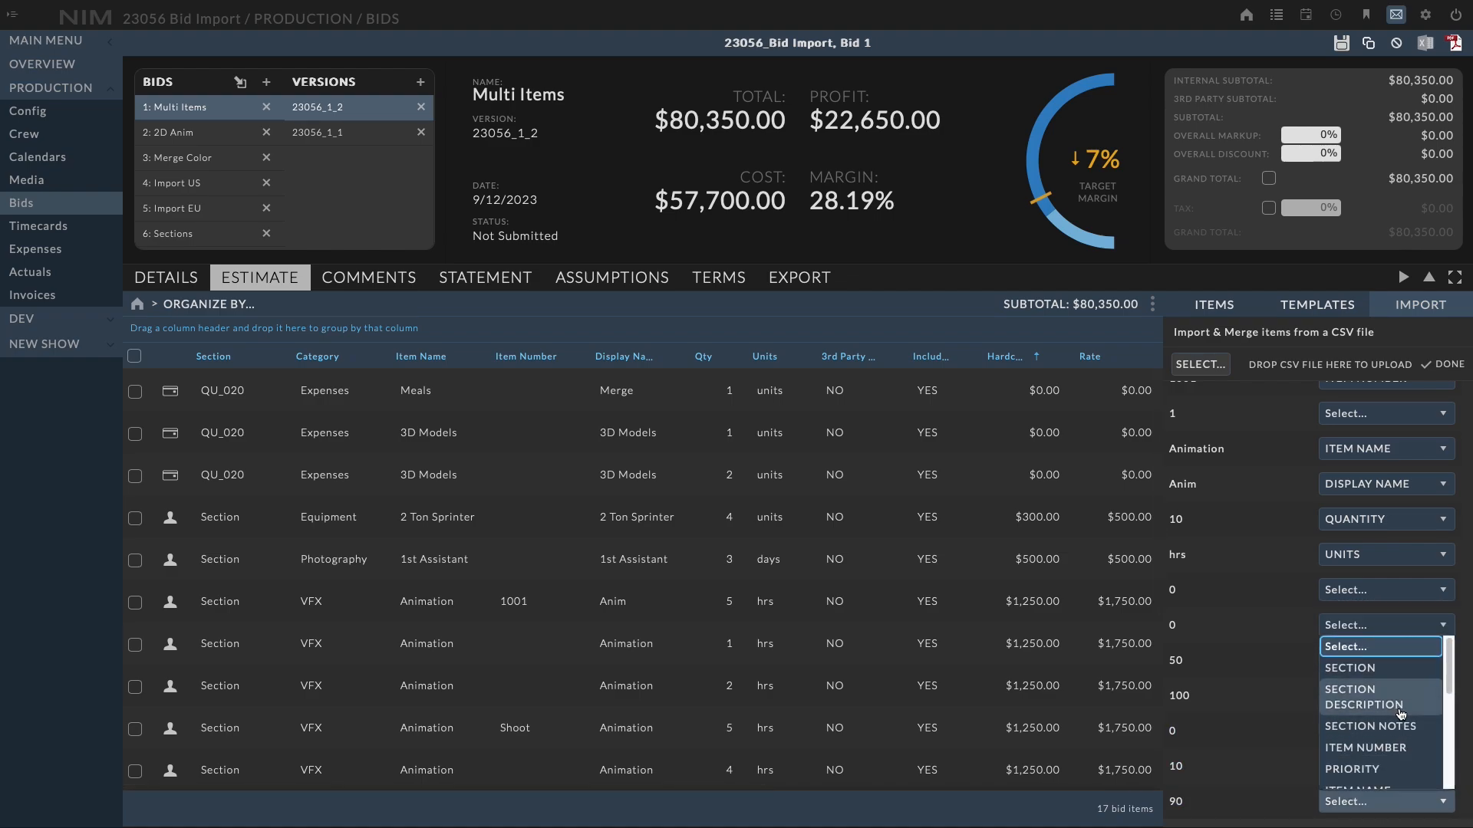
scroll(1400, 714, "down", 5)
left_click(1373, 780)
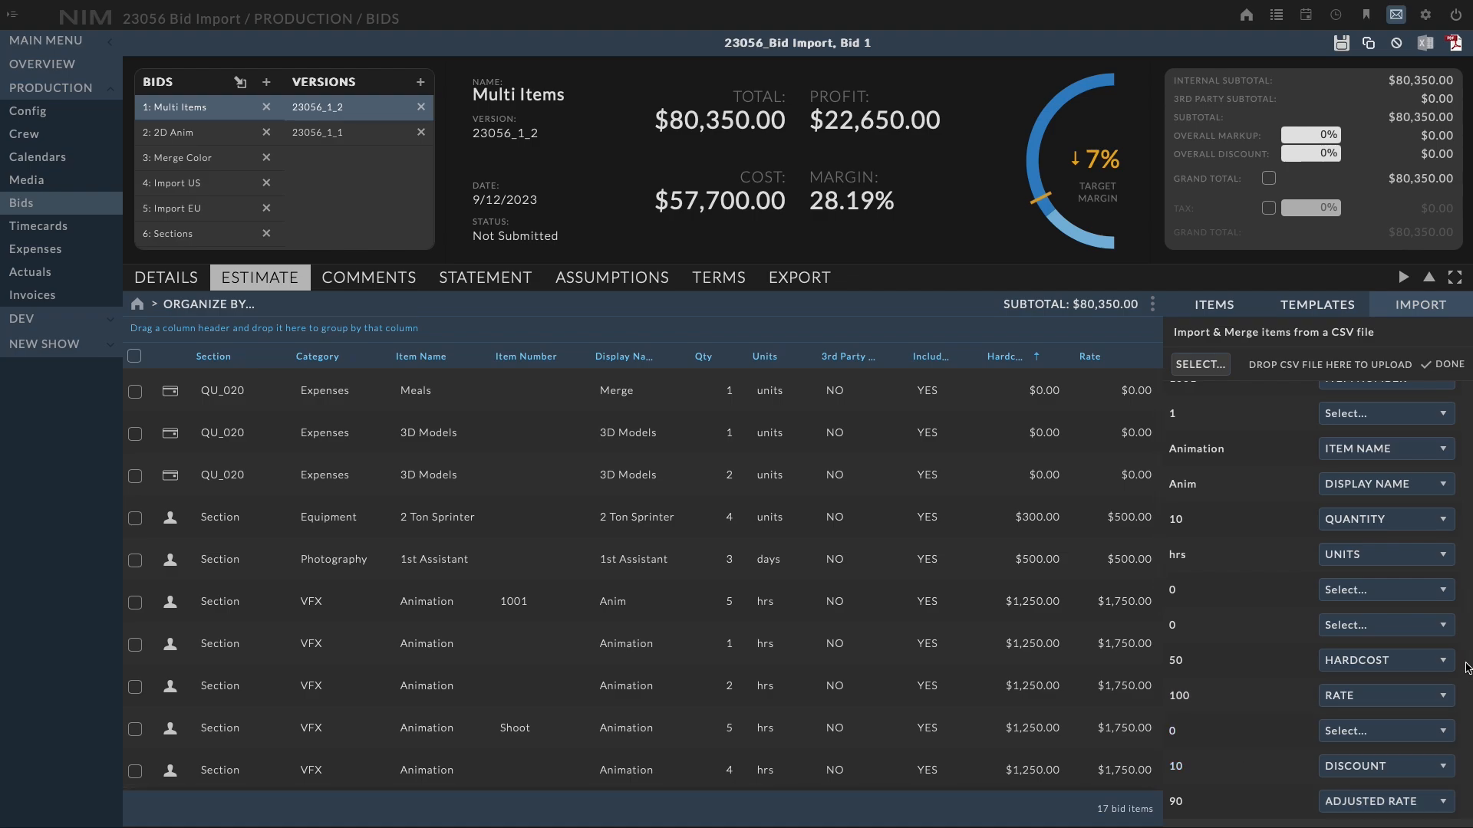
Preview the mapped CSV data from lines 2, 3, 4 and 6
left_click_drag(1468, 664, 1453, 461)
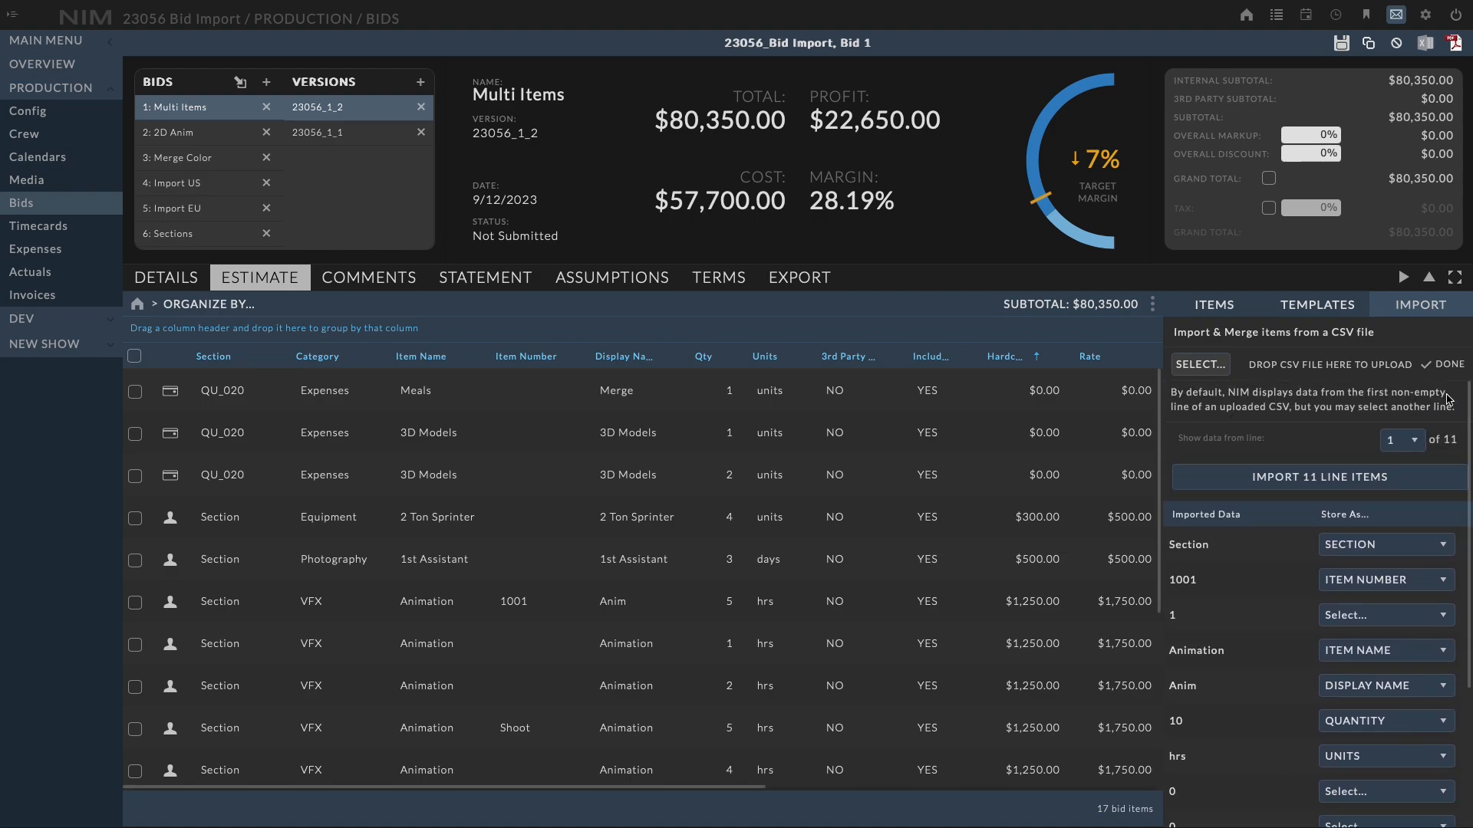
left_click(1407, 446)
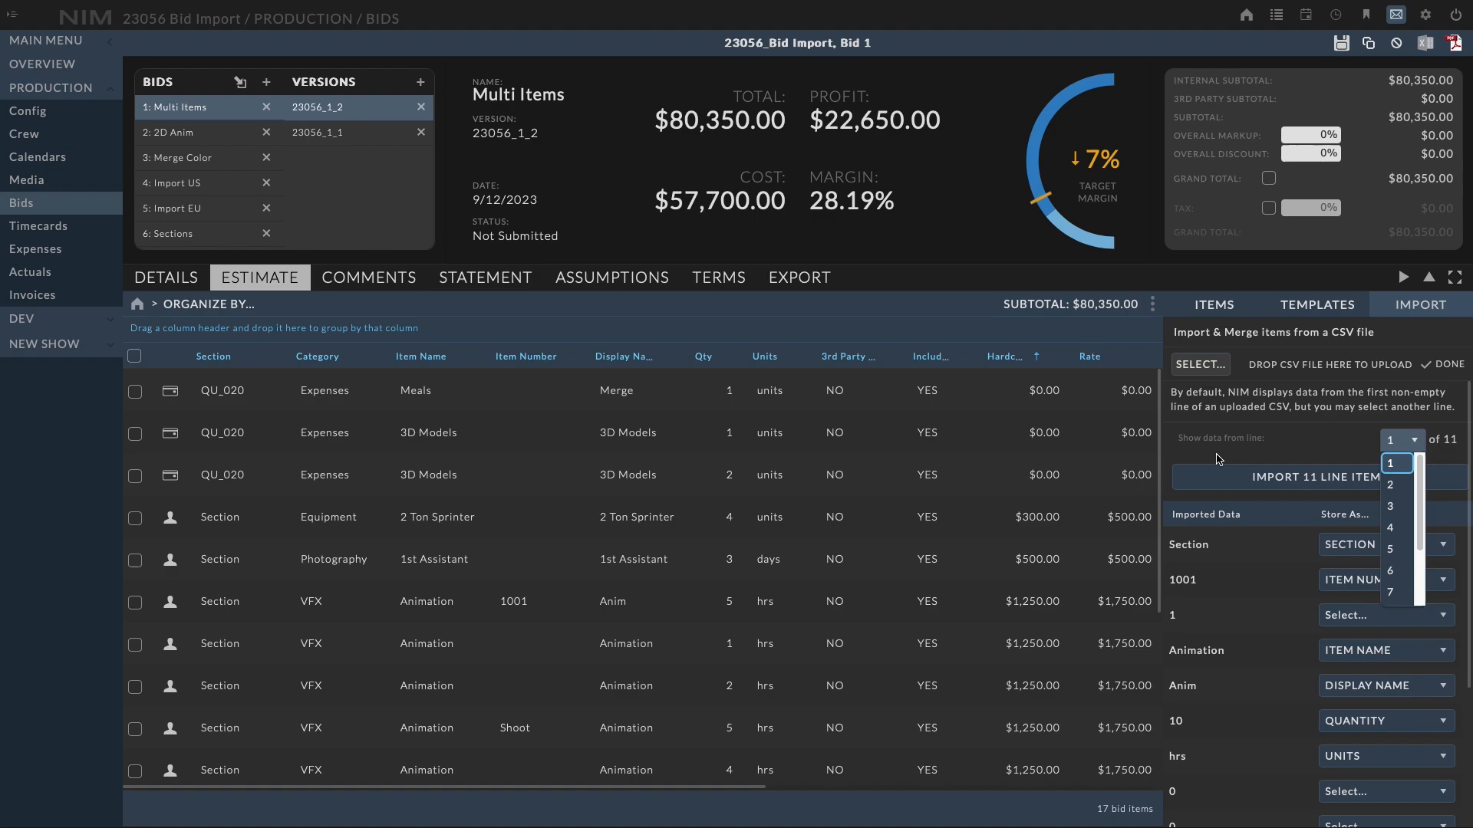
left_click(1391, 491)
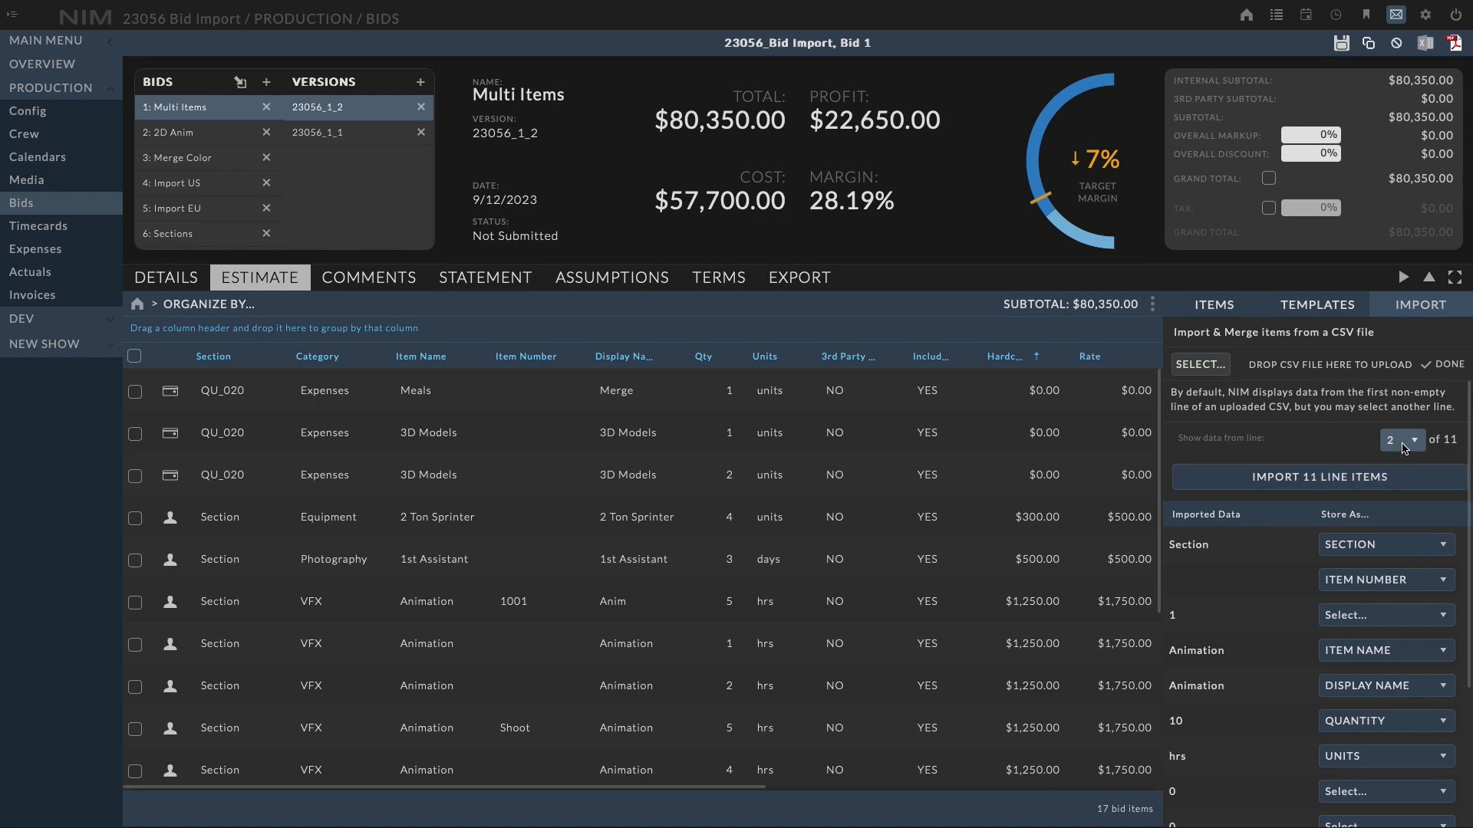
left_click(1403, 445)
left_click(1399, 505)
left_click(1404, 441)
left_click(1399, 522)
left_click(1411, 443)
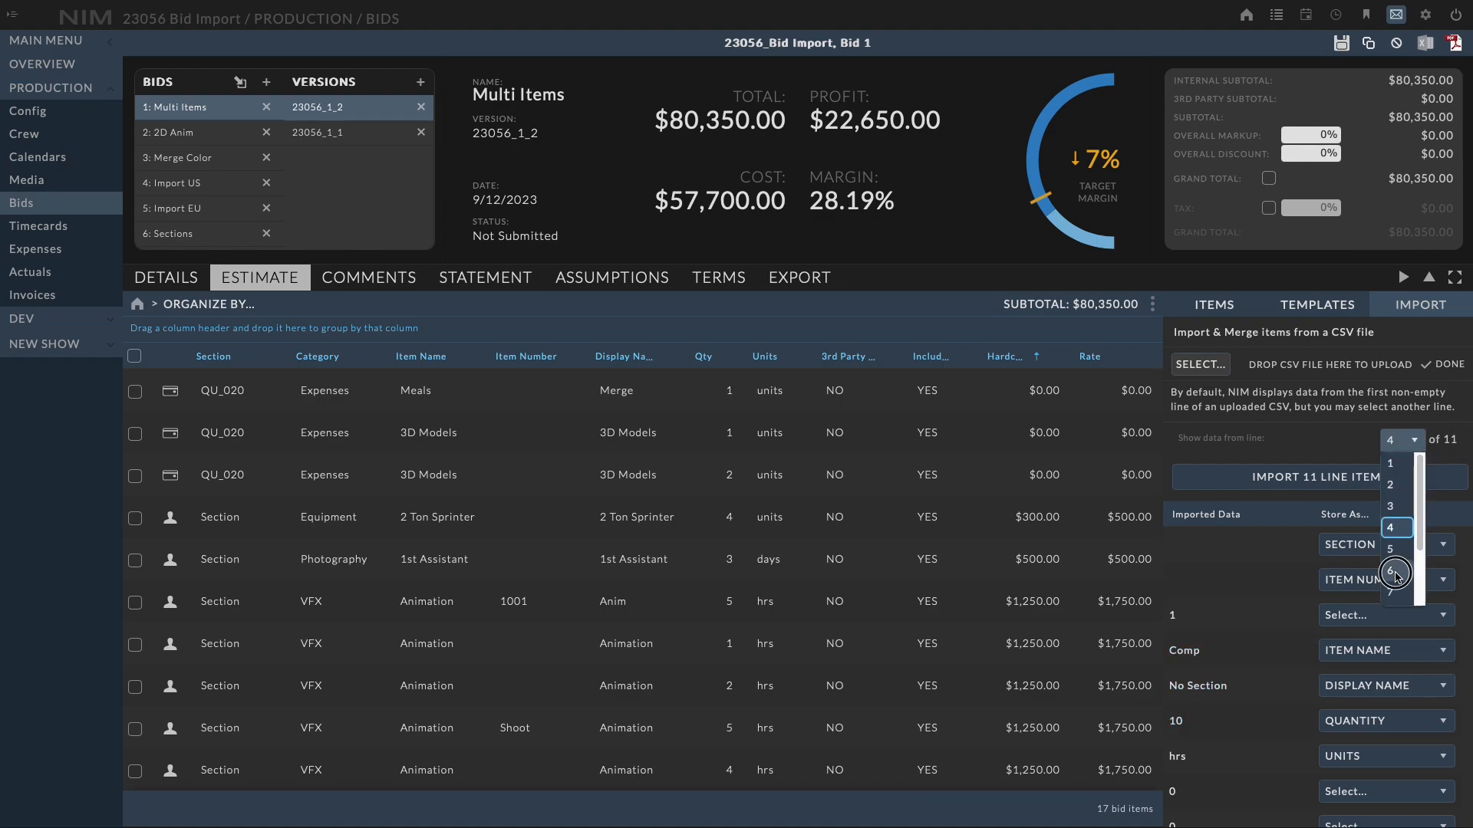
left_click(1401, 571)
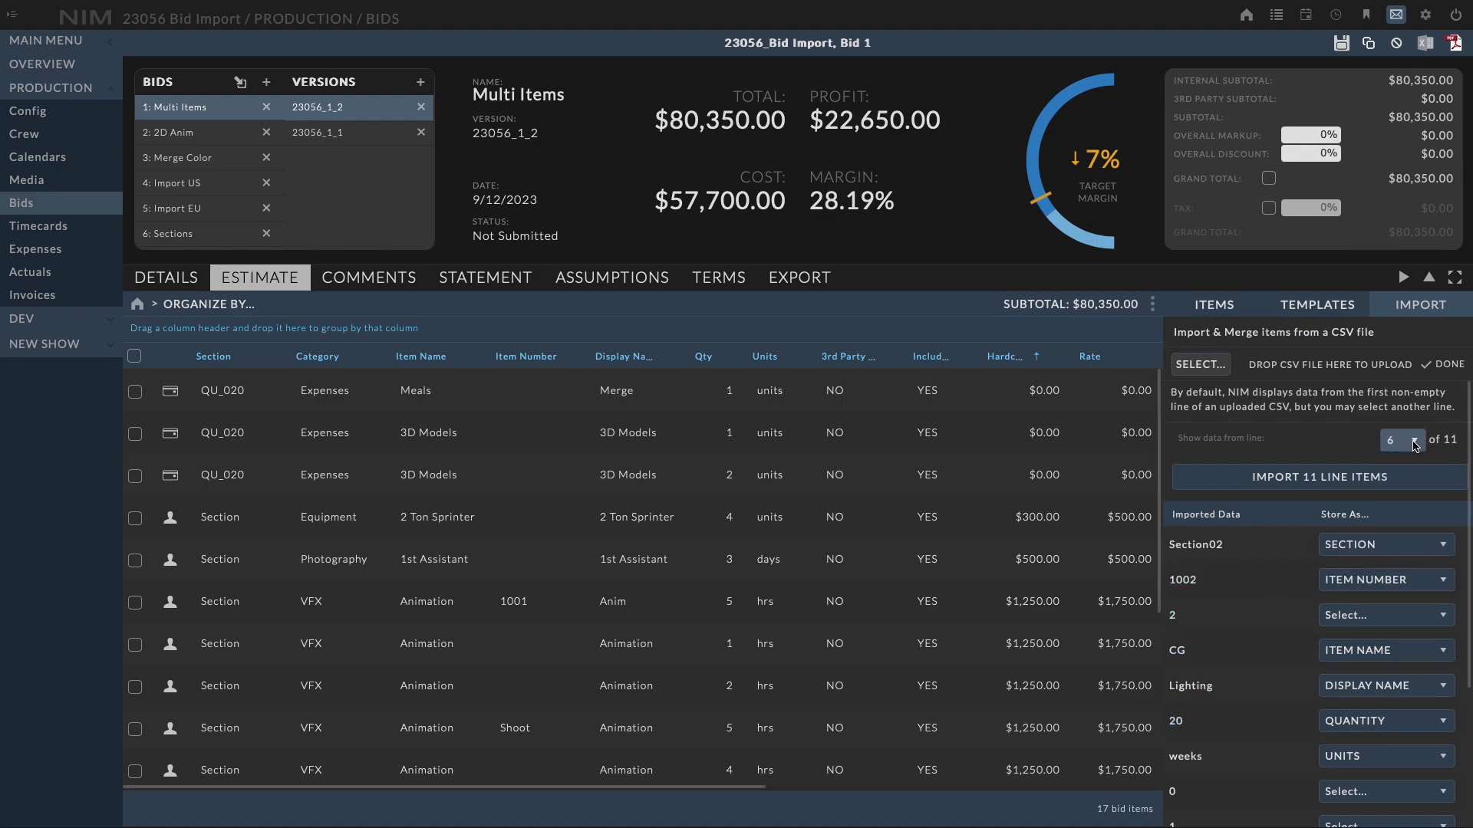
Start importing the 11 line items and set the units of the conflicting CG Lighting row to days
left_click(1318, 484)
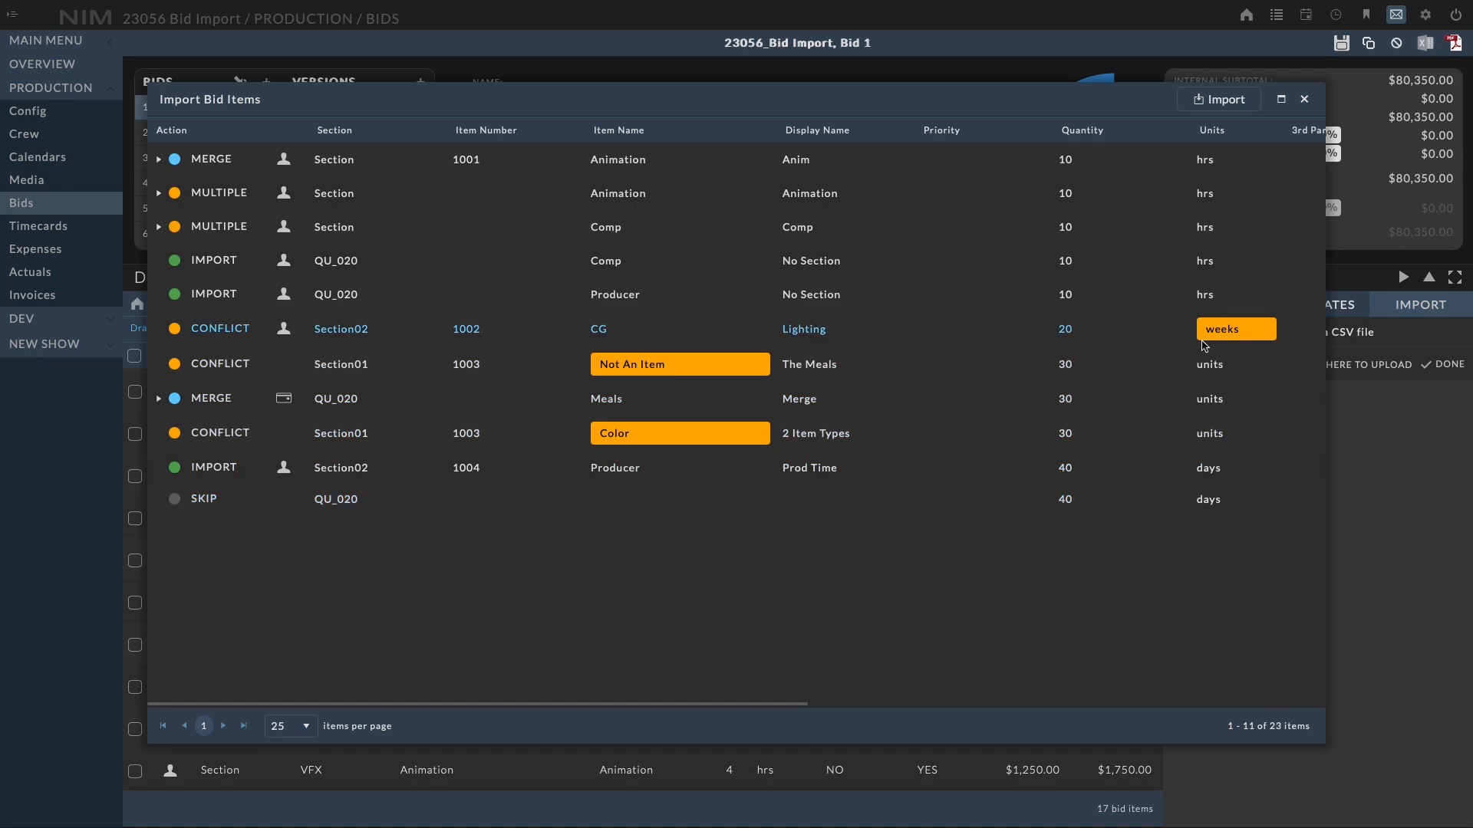
mouse_move(1210, 339)
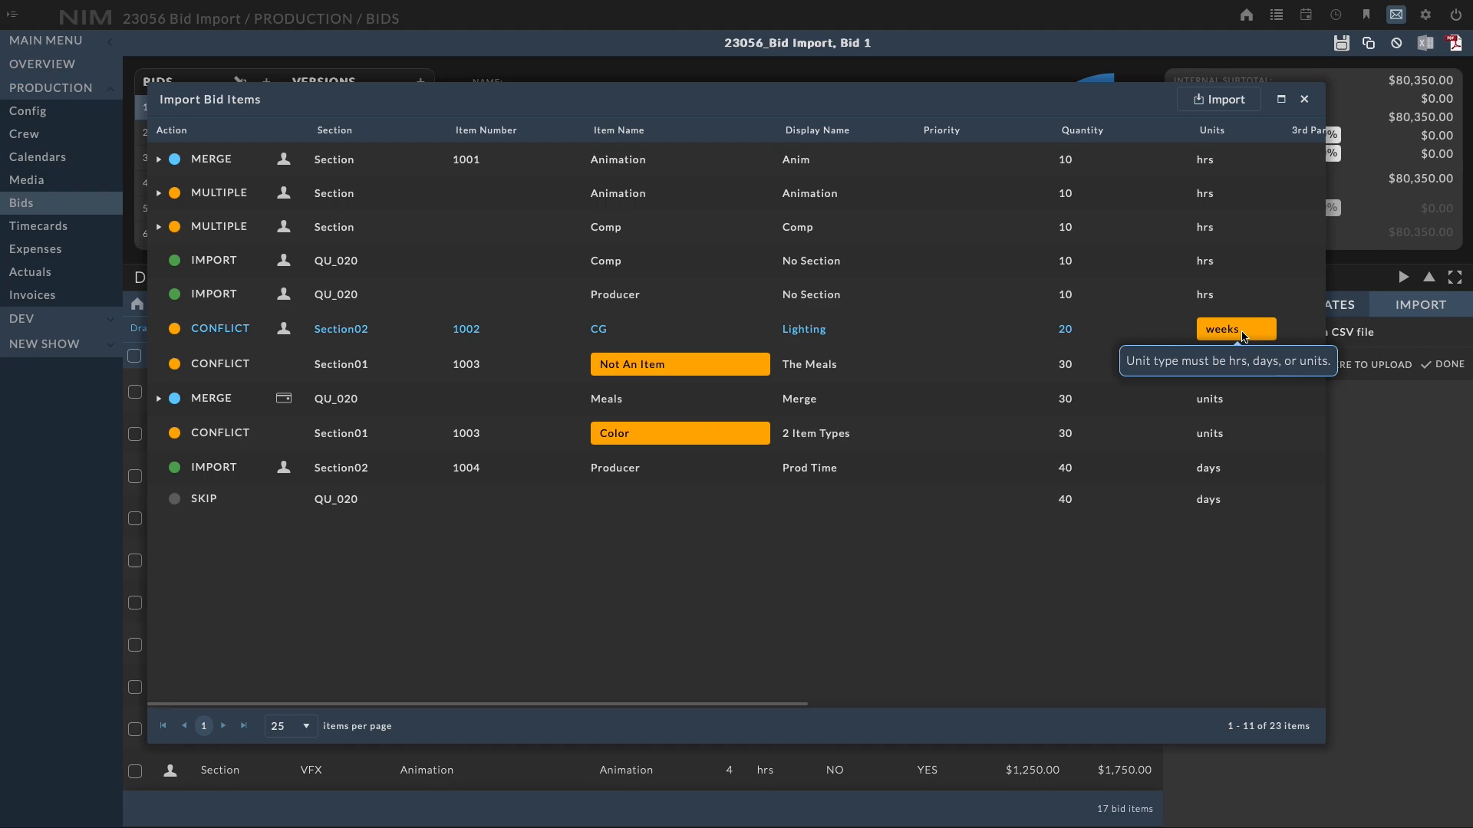
left_click(1243, 336)
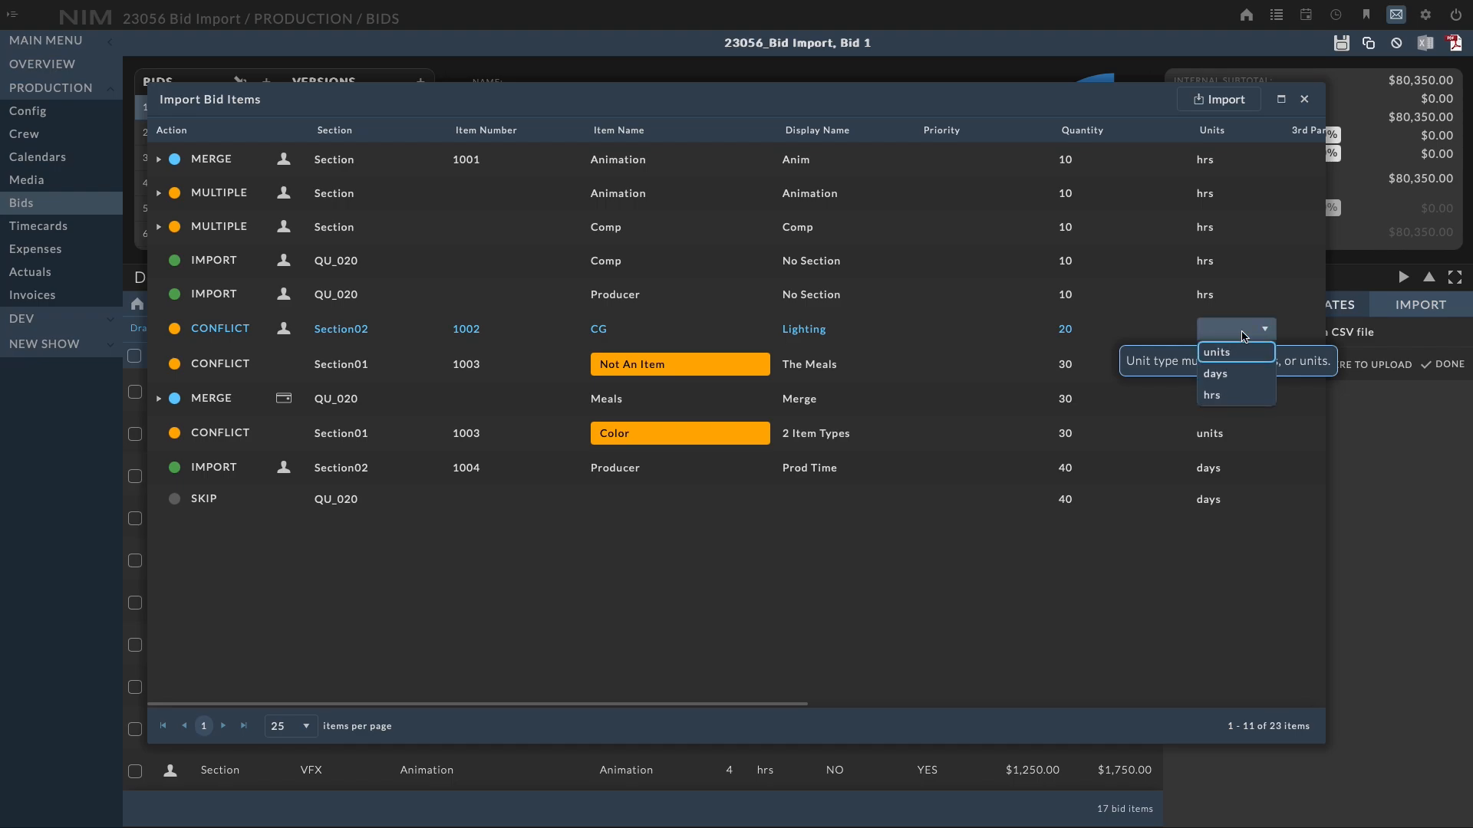
left_click(1240, 381)
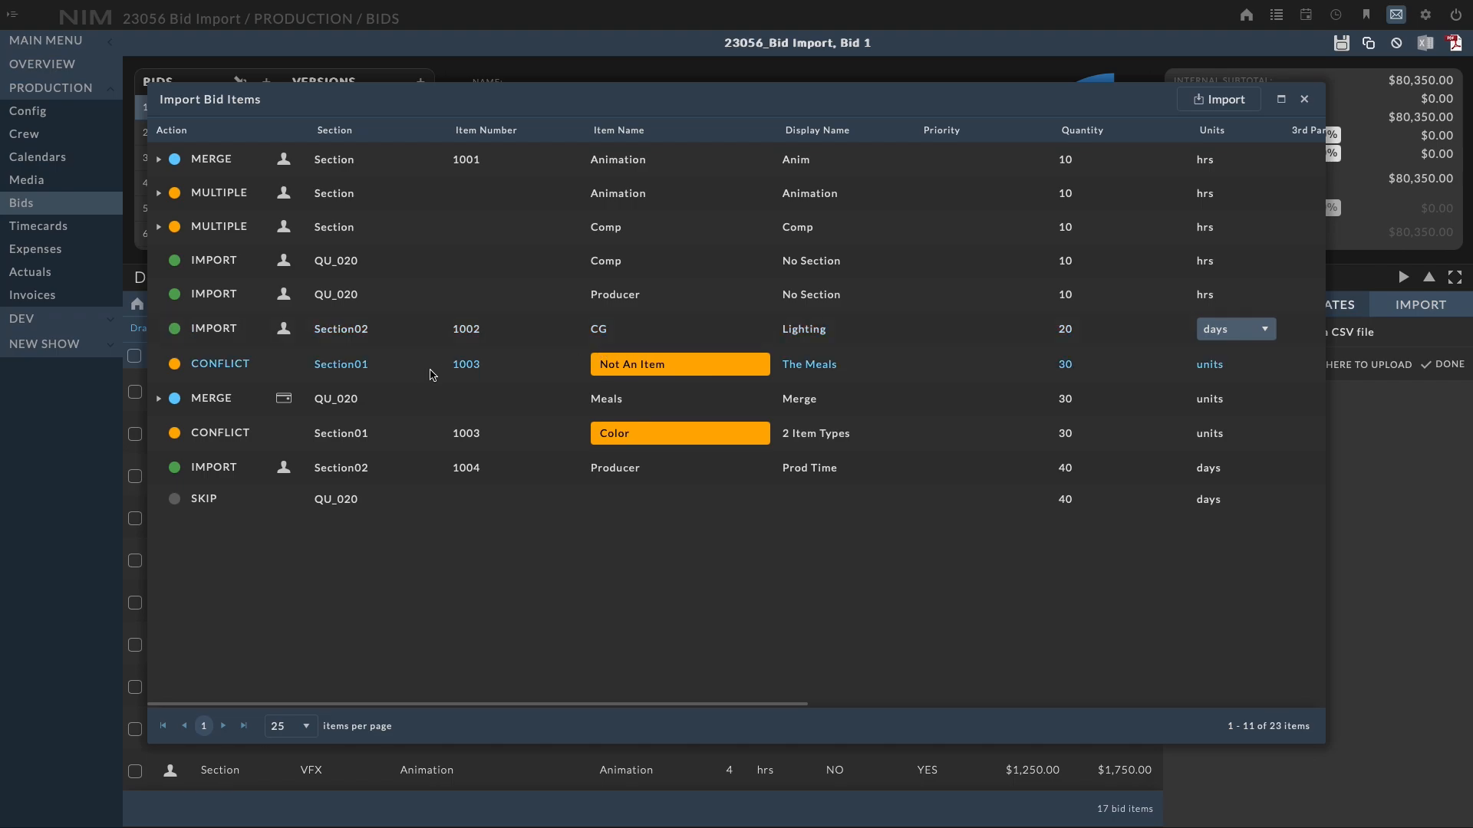
Replace the conflicting item name Not An Item with Meals on The Meals row
mouse_move(698, 370)
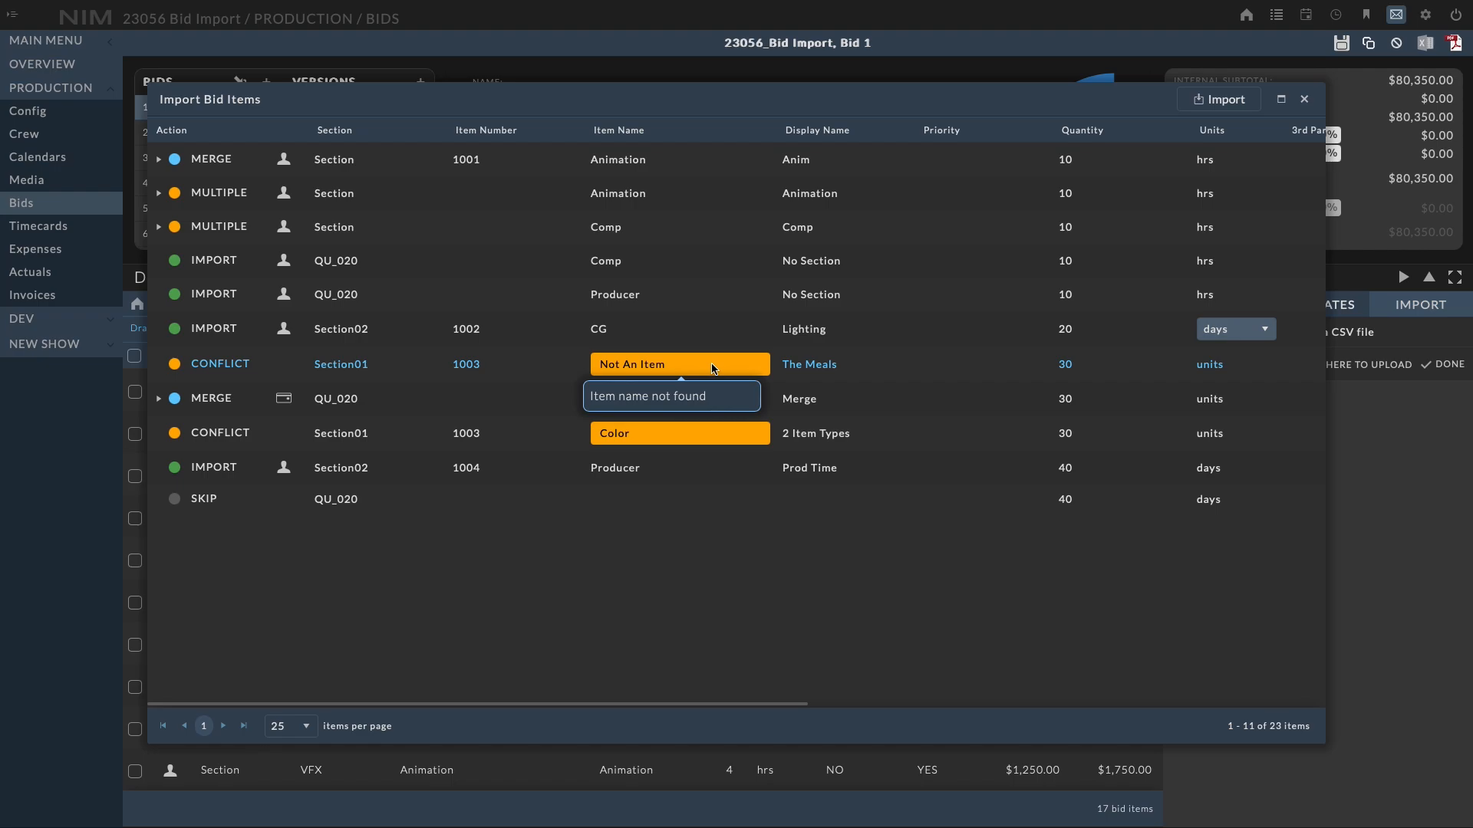
left_click(712, 369)
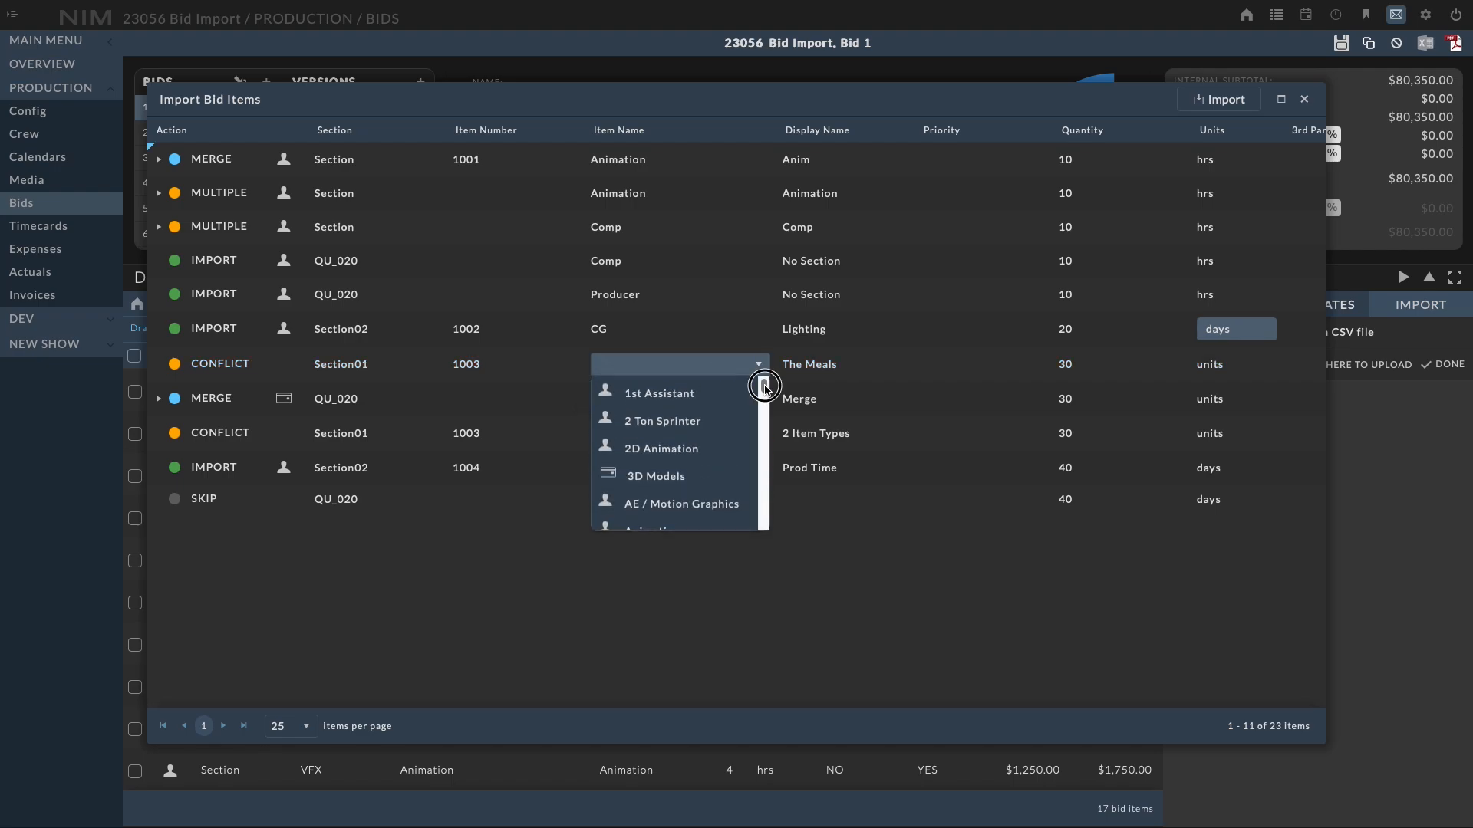
left_click_drag(765, 386, 762, 448)
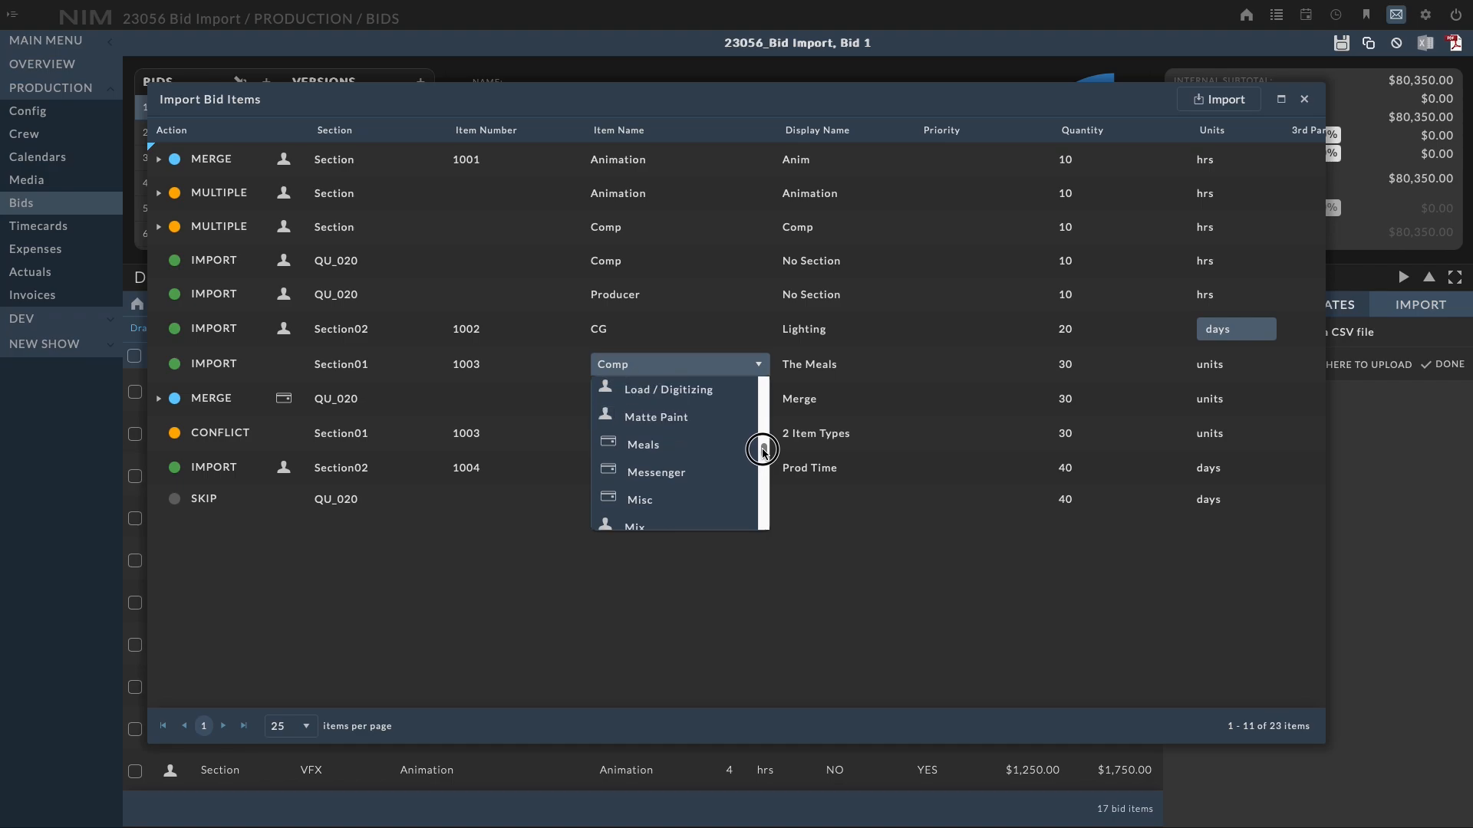
left_click(710, 452)
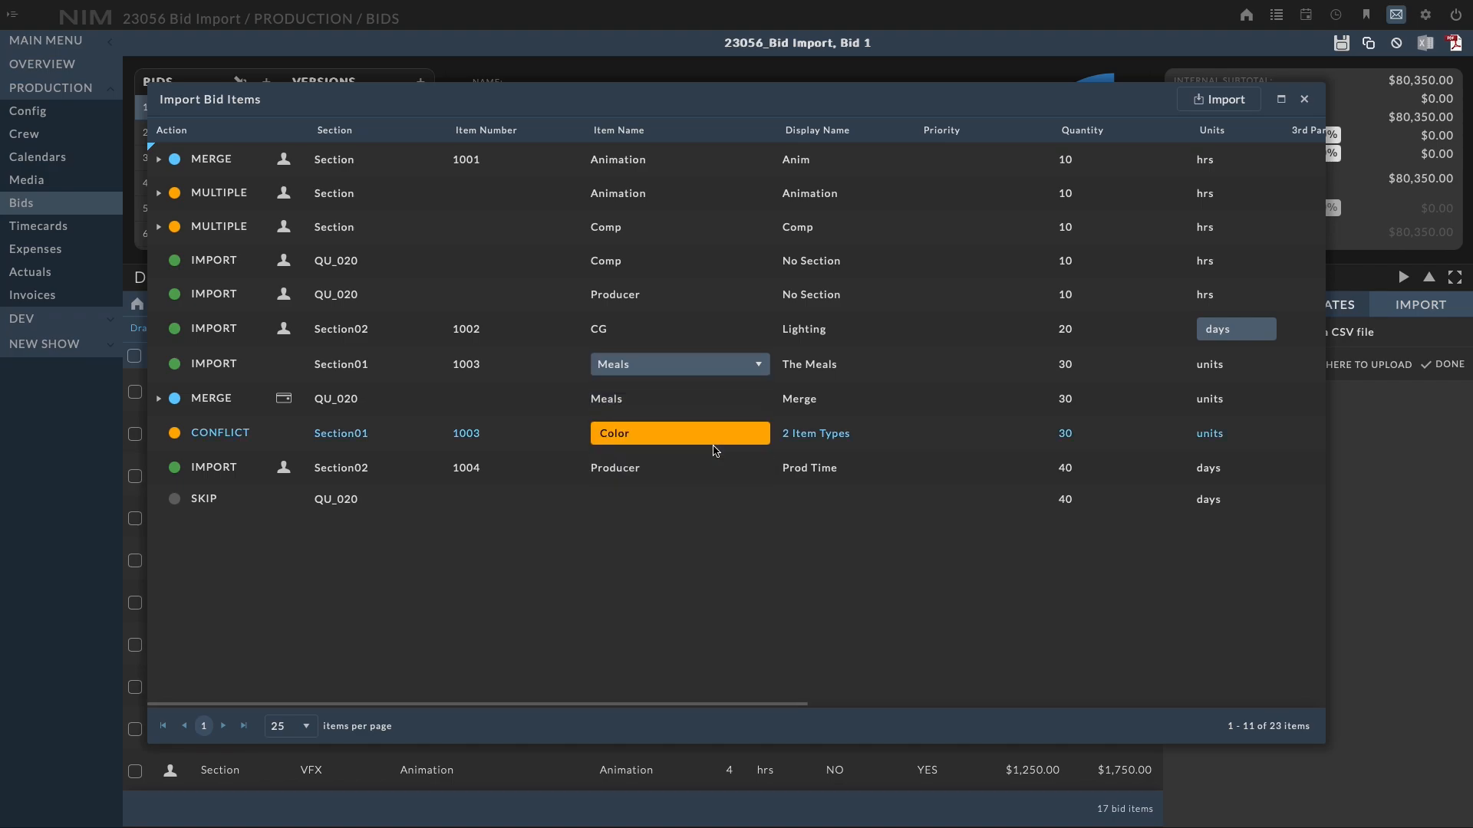
Resolve the conflicting 2 Item Types row by choosing the labor item Color as its item name
mouse_move(683, 445)
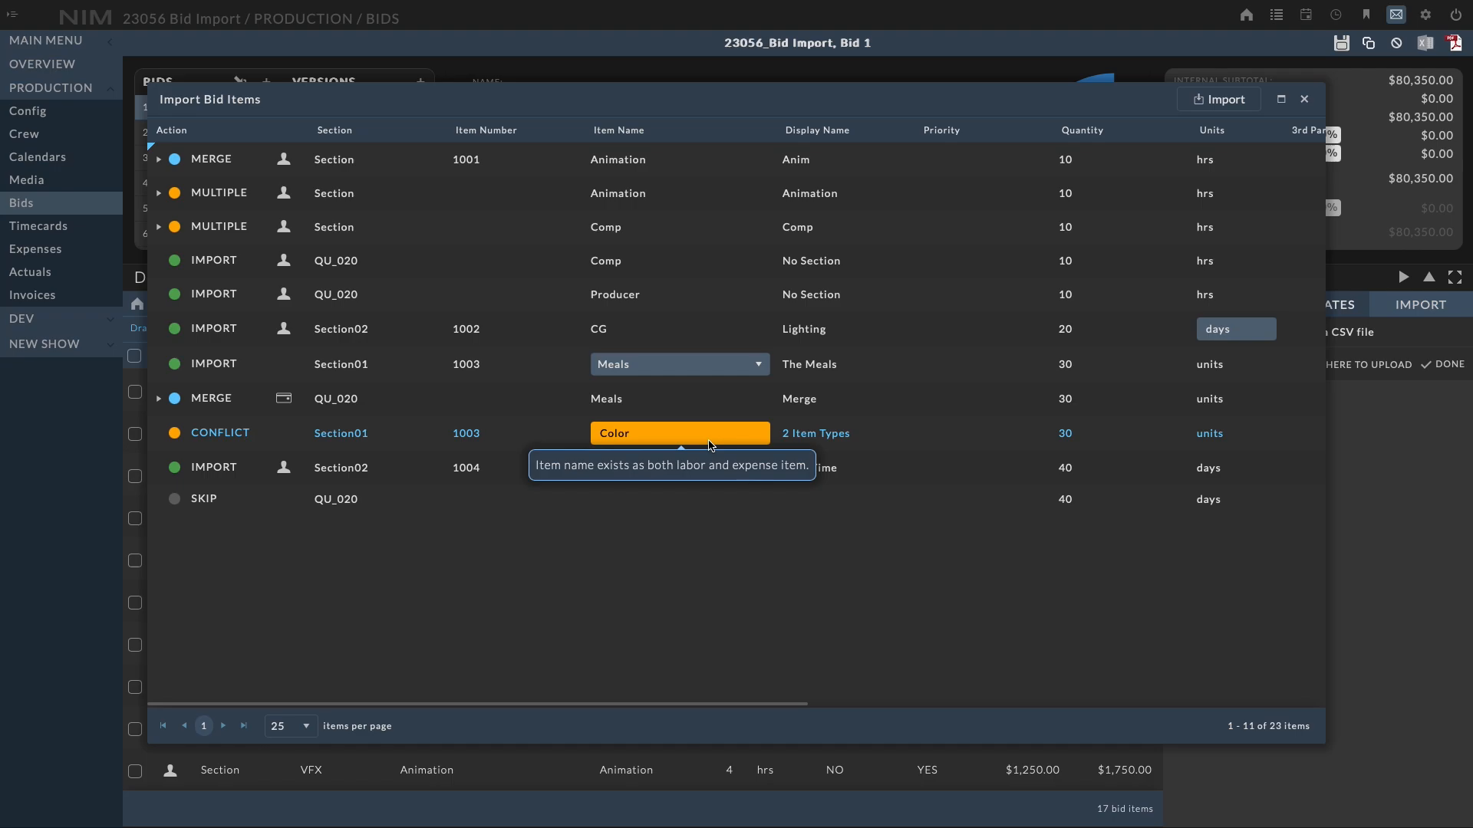
left_click(709, 445)
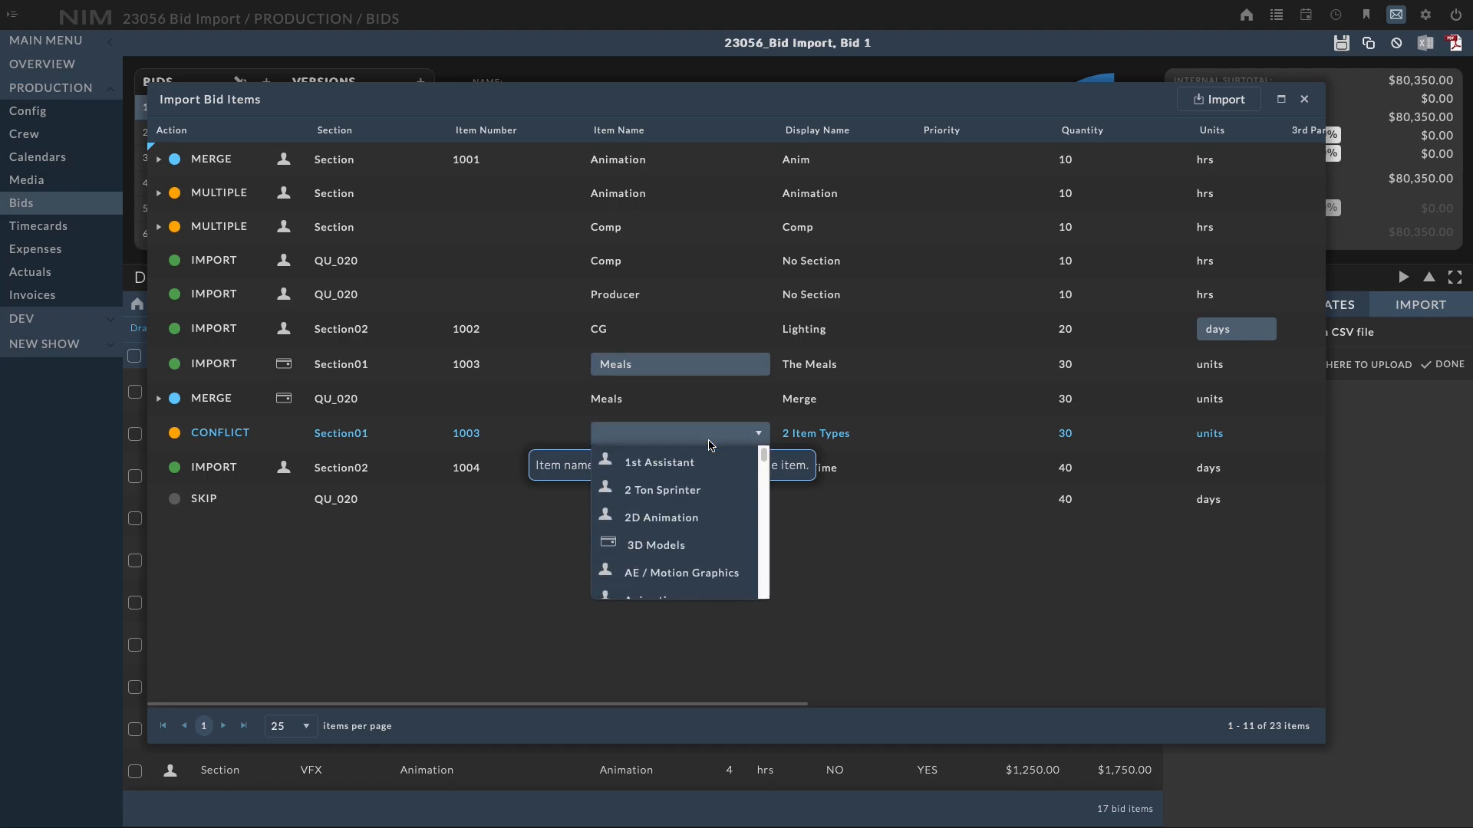
left_click(764, 456)
left_click_drag(764, 456, 767, 474)
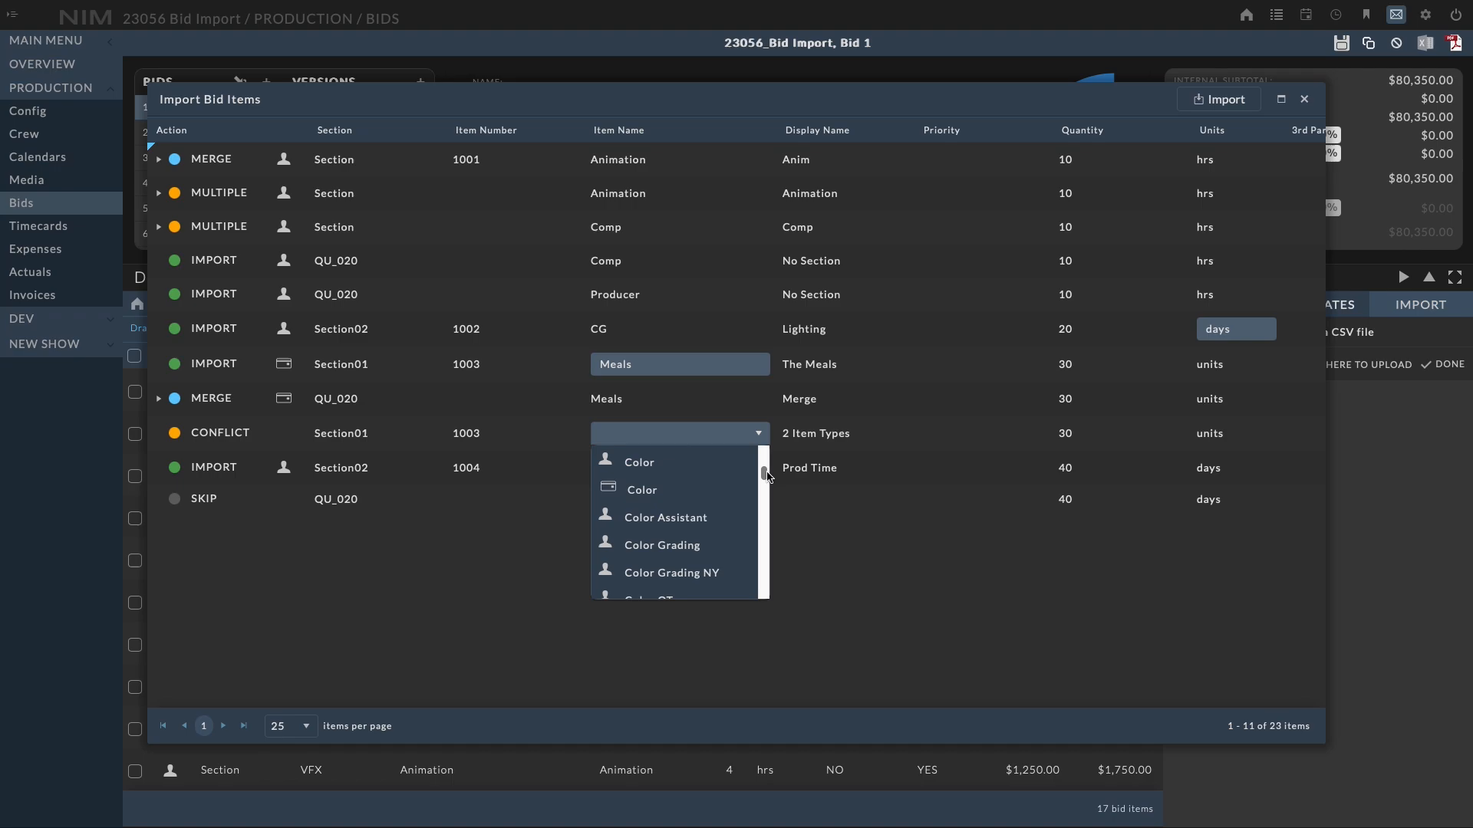
left_click(673, 490)
left_click(690, 435)
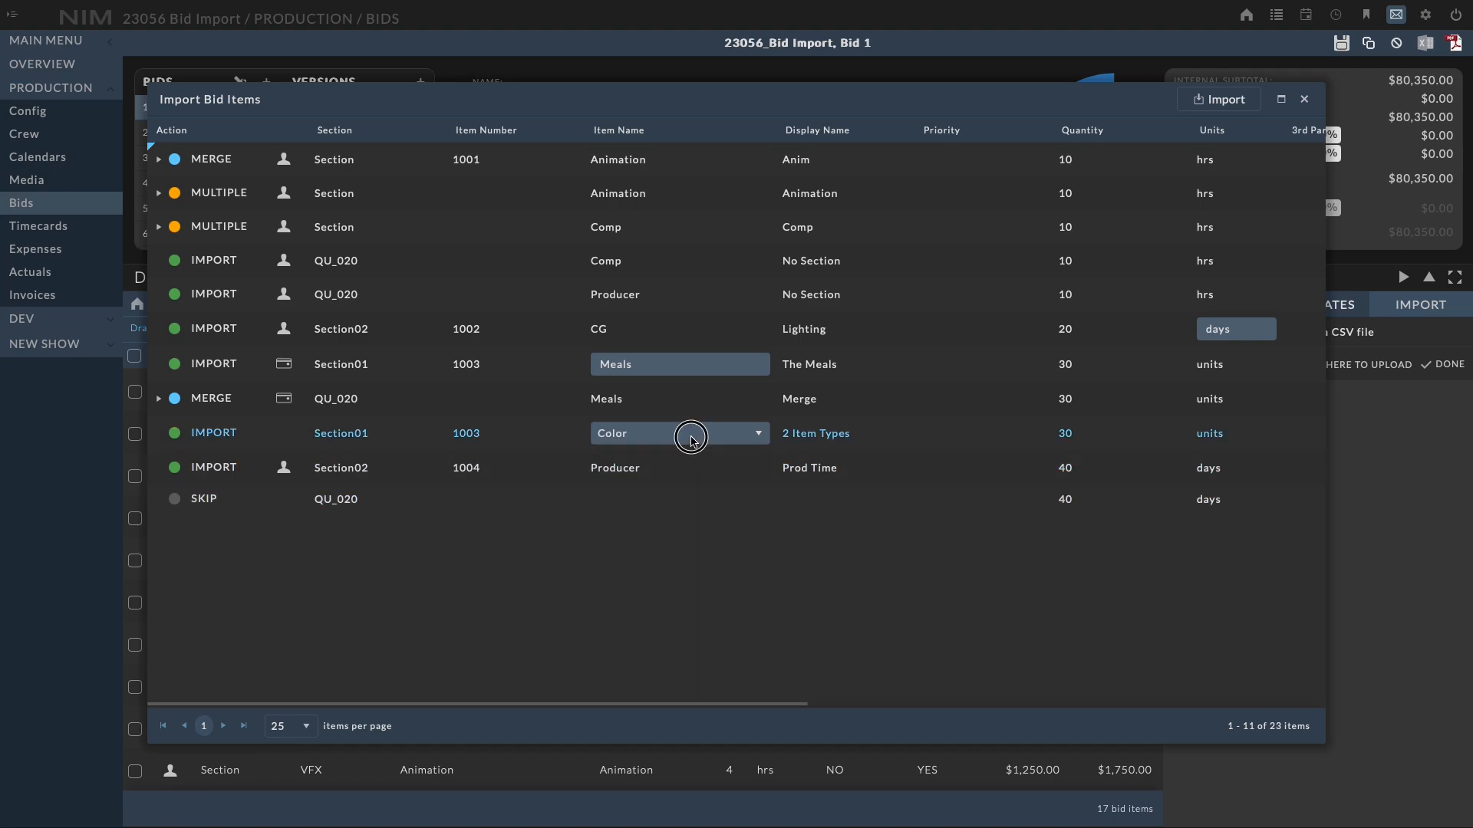
left_click(694, 468)
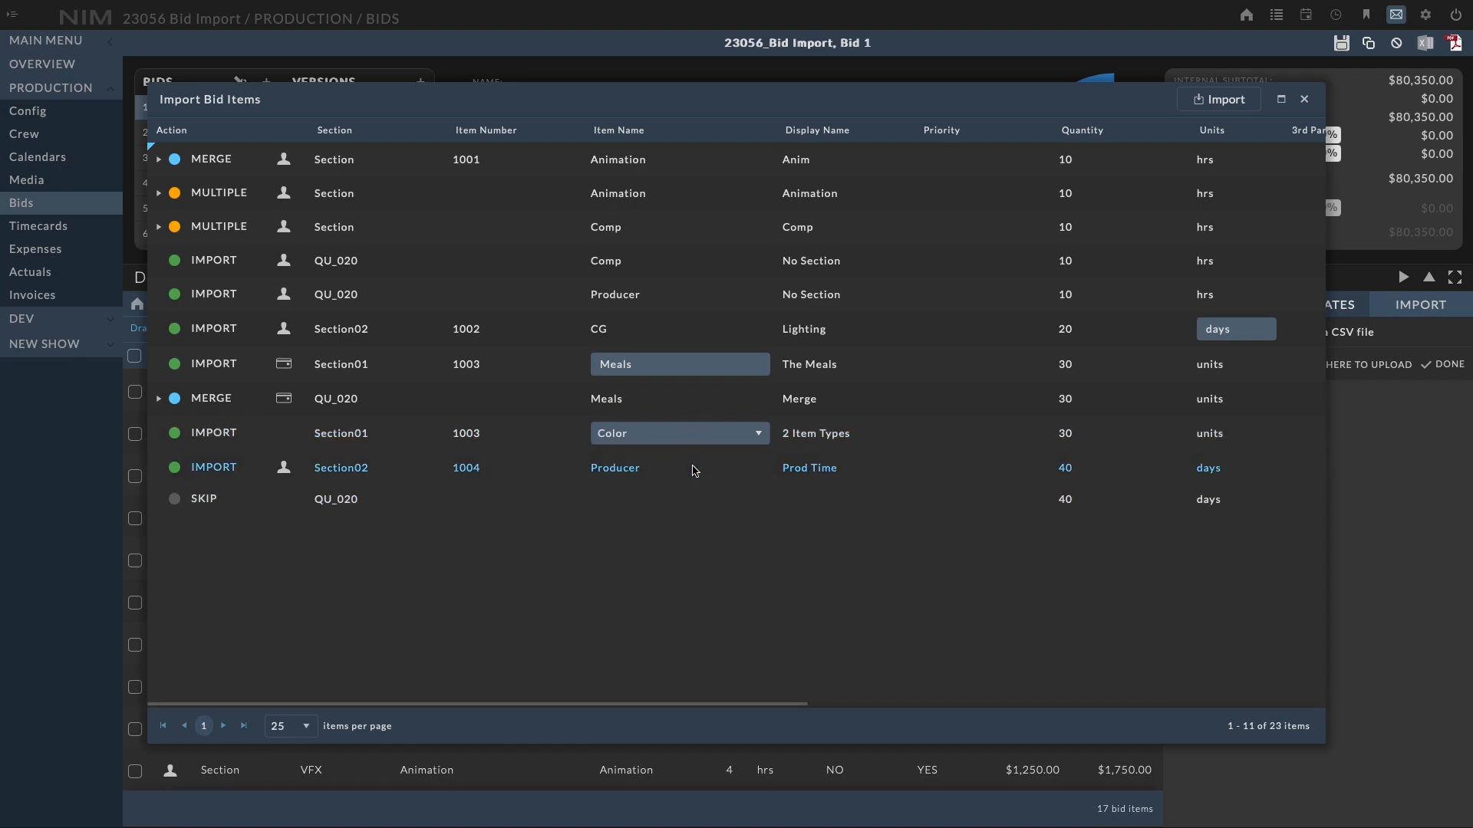
left_click(699, 560)
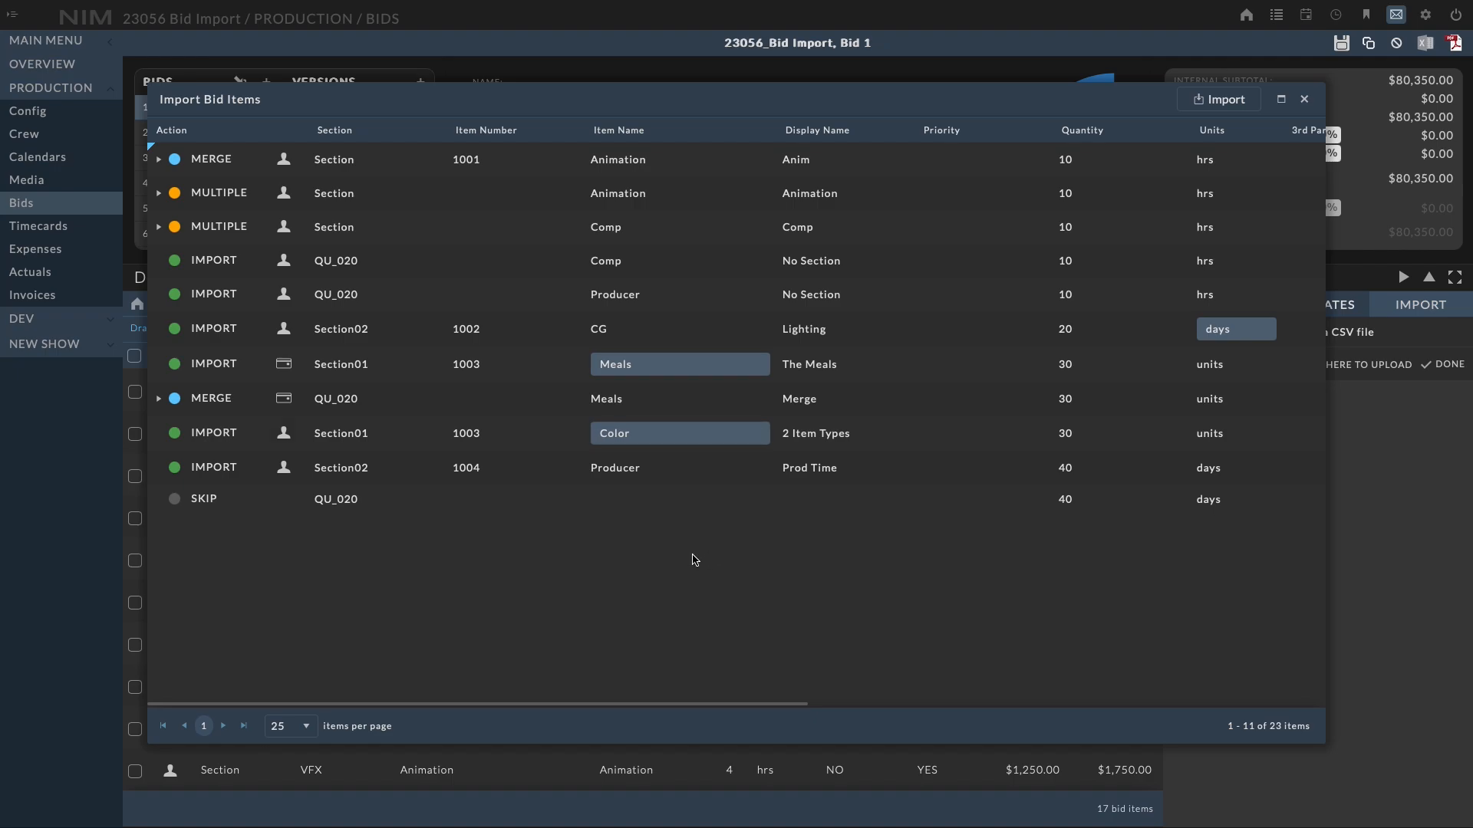
Set the Animation row with item number 1001 to import as a new item instead of merging
left_click(158, 159)
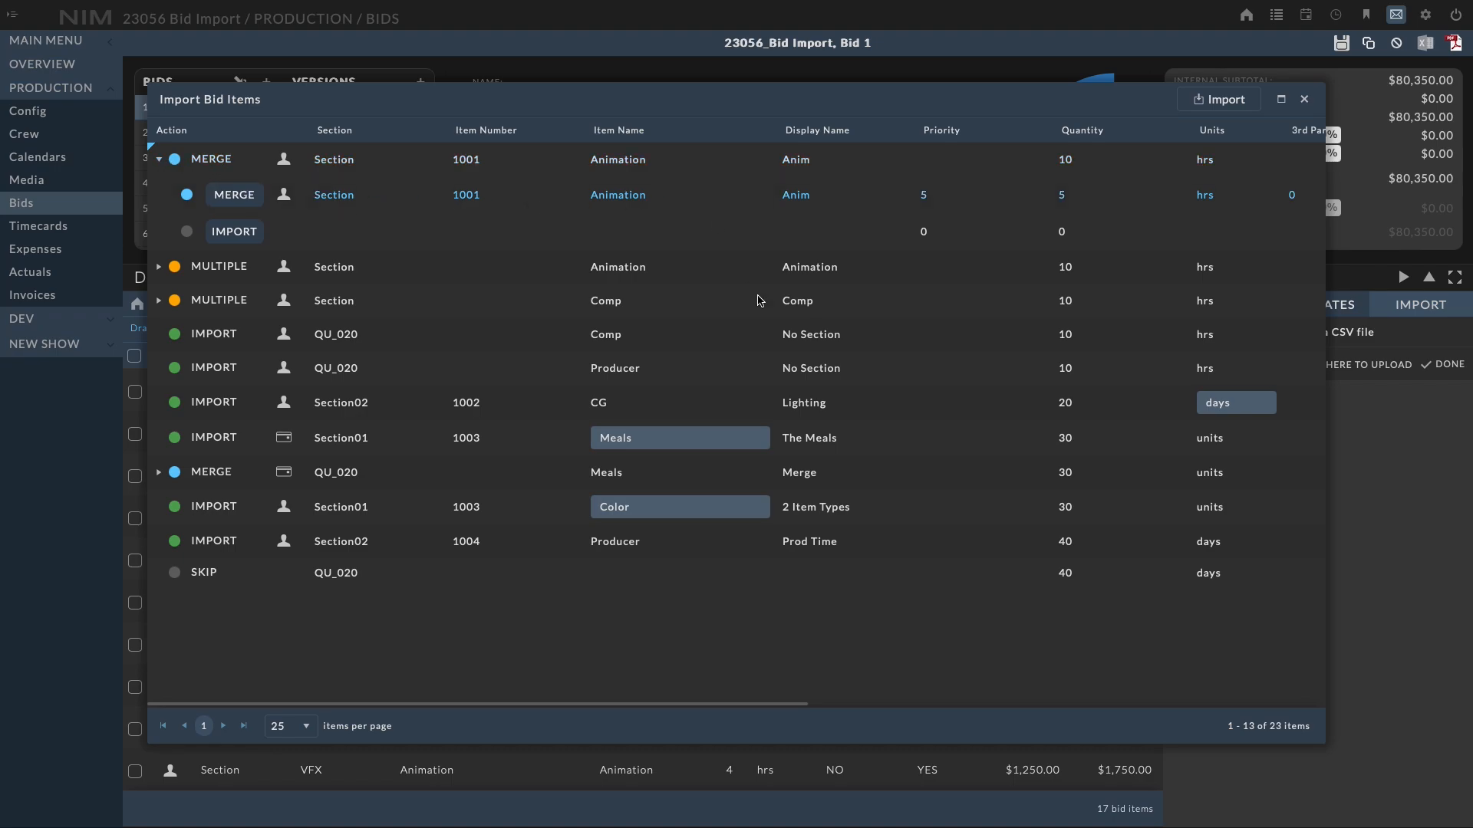
left_click_drag(801, 701, 673, 685)
left_click(246, 233)
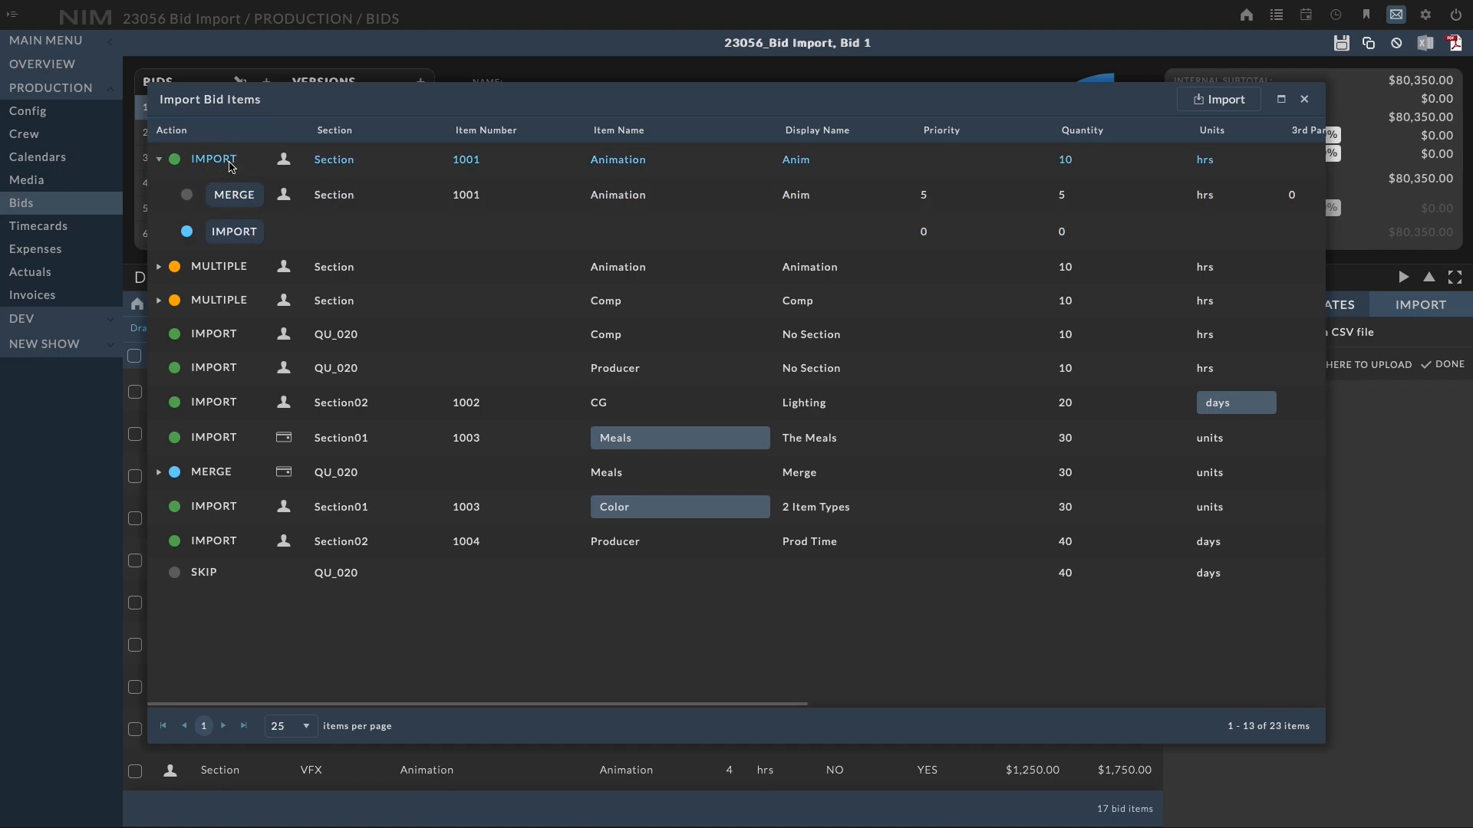
left_click(158, 160)
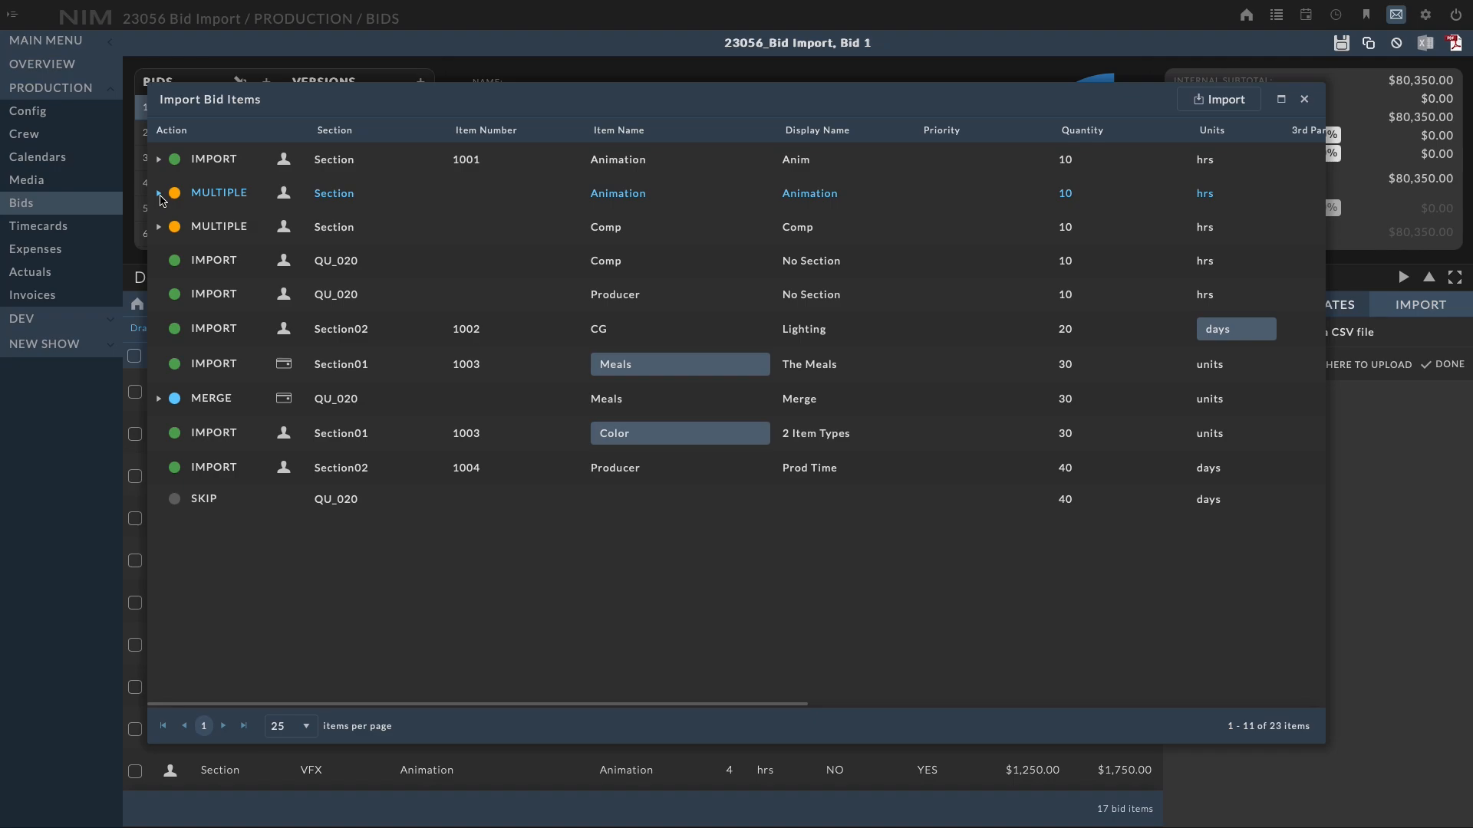
Try merging the second Animation row into its matching existing items, and set it to import as a new item
left_click(159, 194)
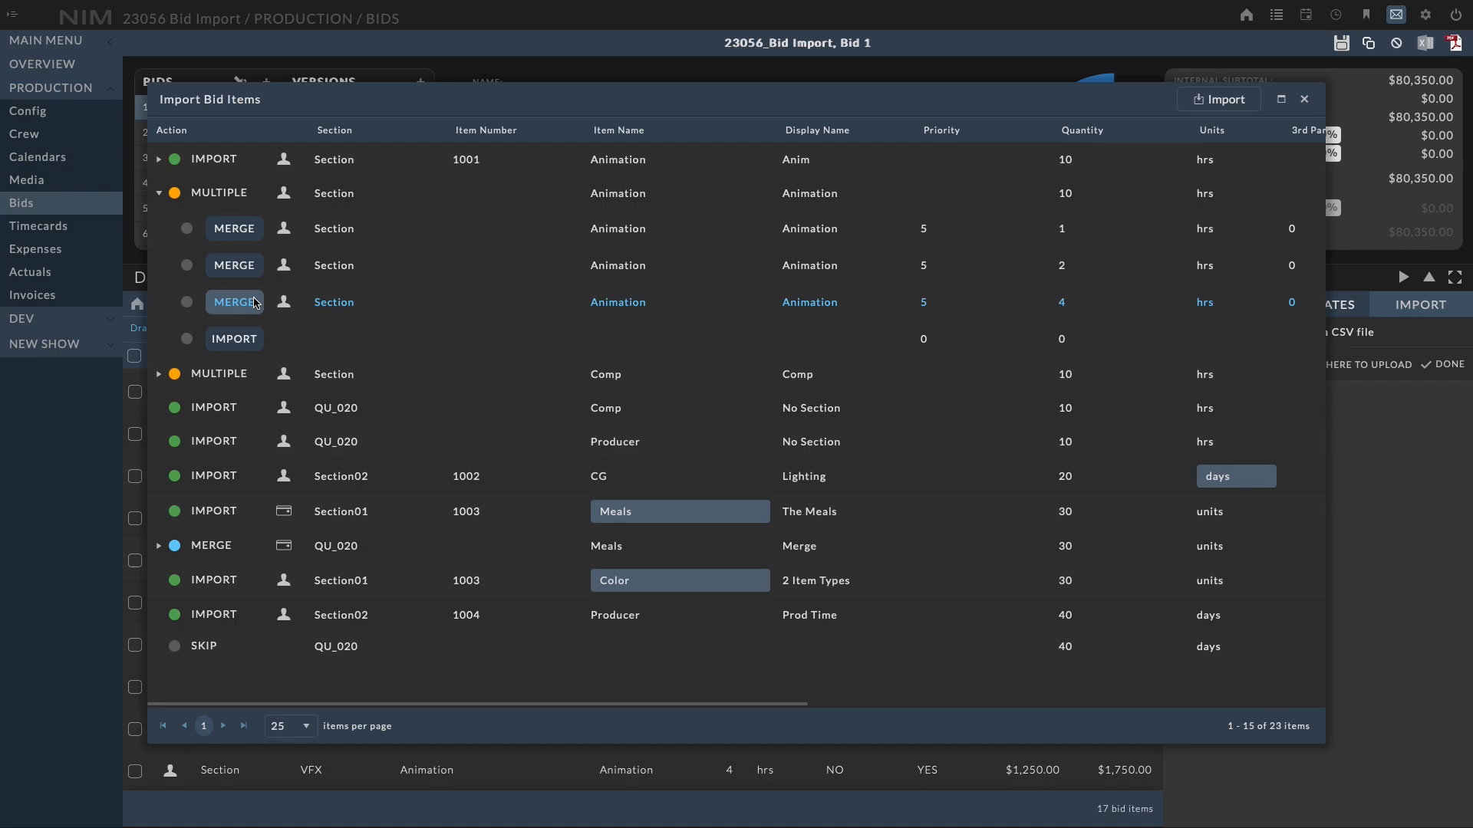
left_click(247, 229)
left_click(253, 264)
left_click(255, 302)
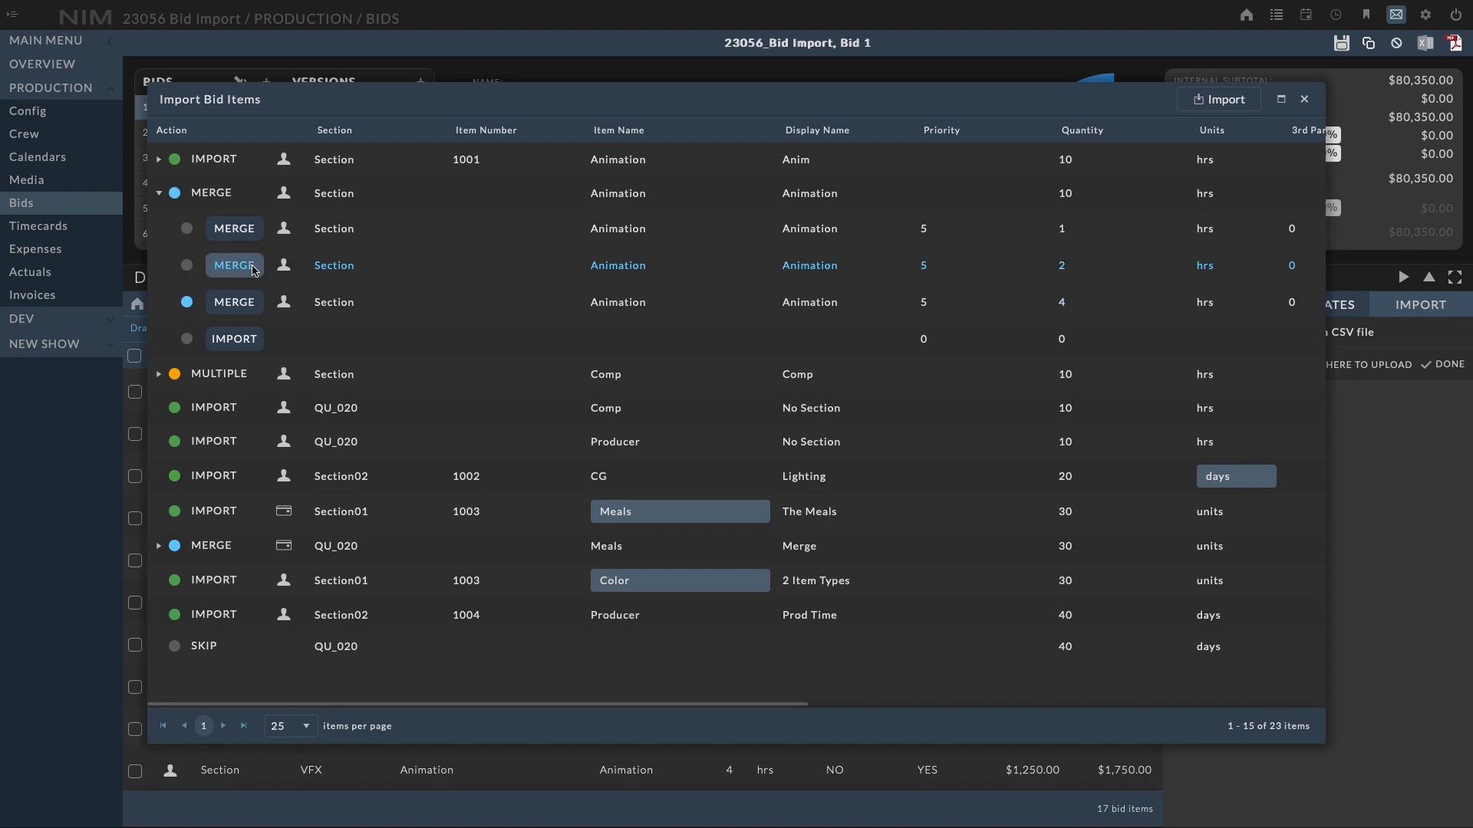
left_click(247, 343)
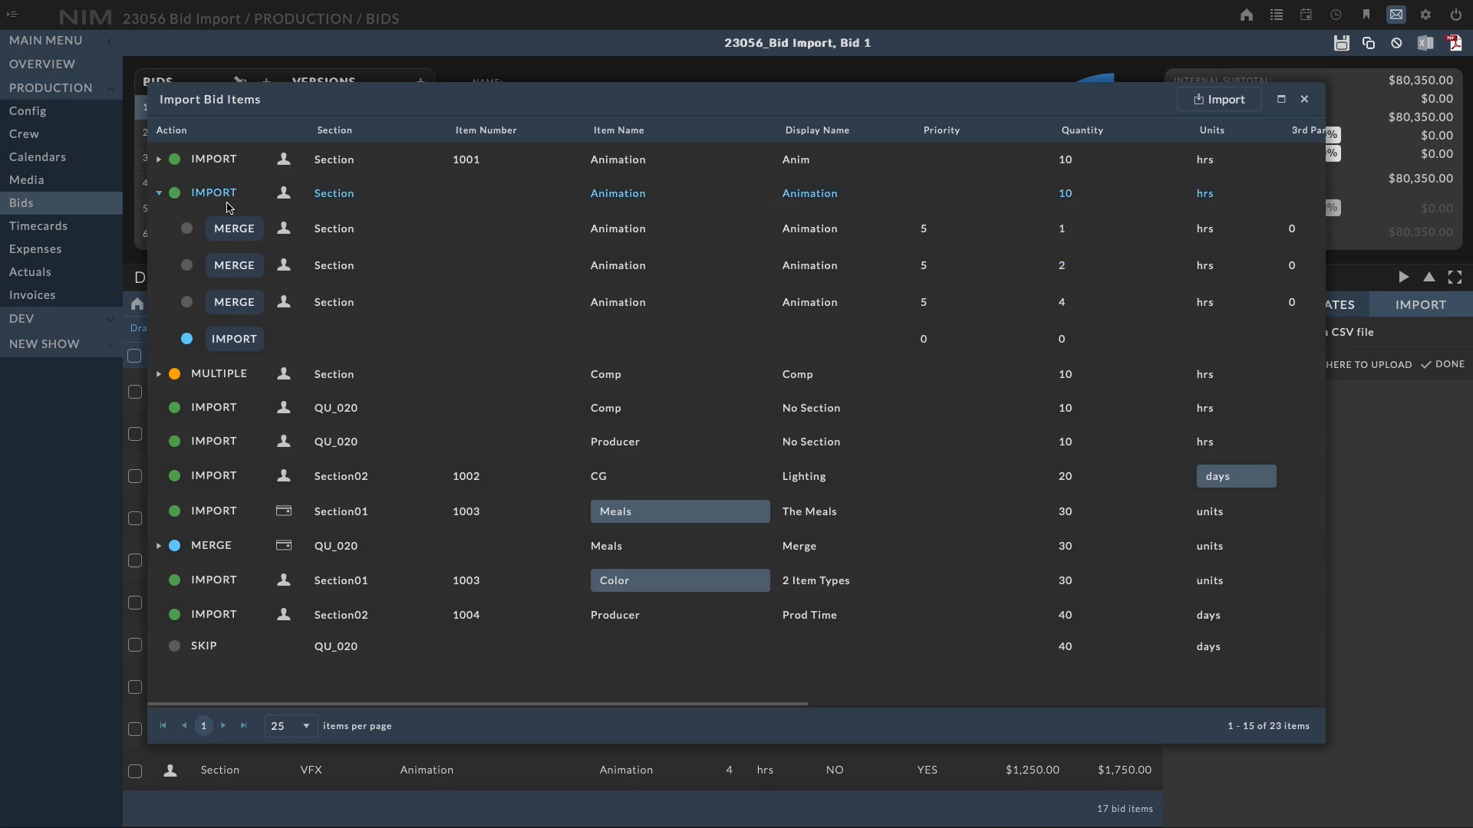
left_click(159, 193)
Merge the Comp row marked as multiple into the existing Comp item with quantity 4
left_click(159, 228)
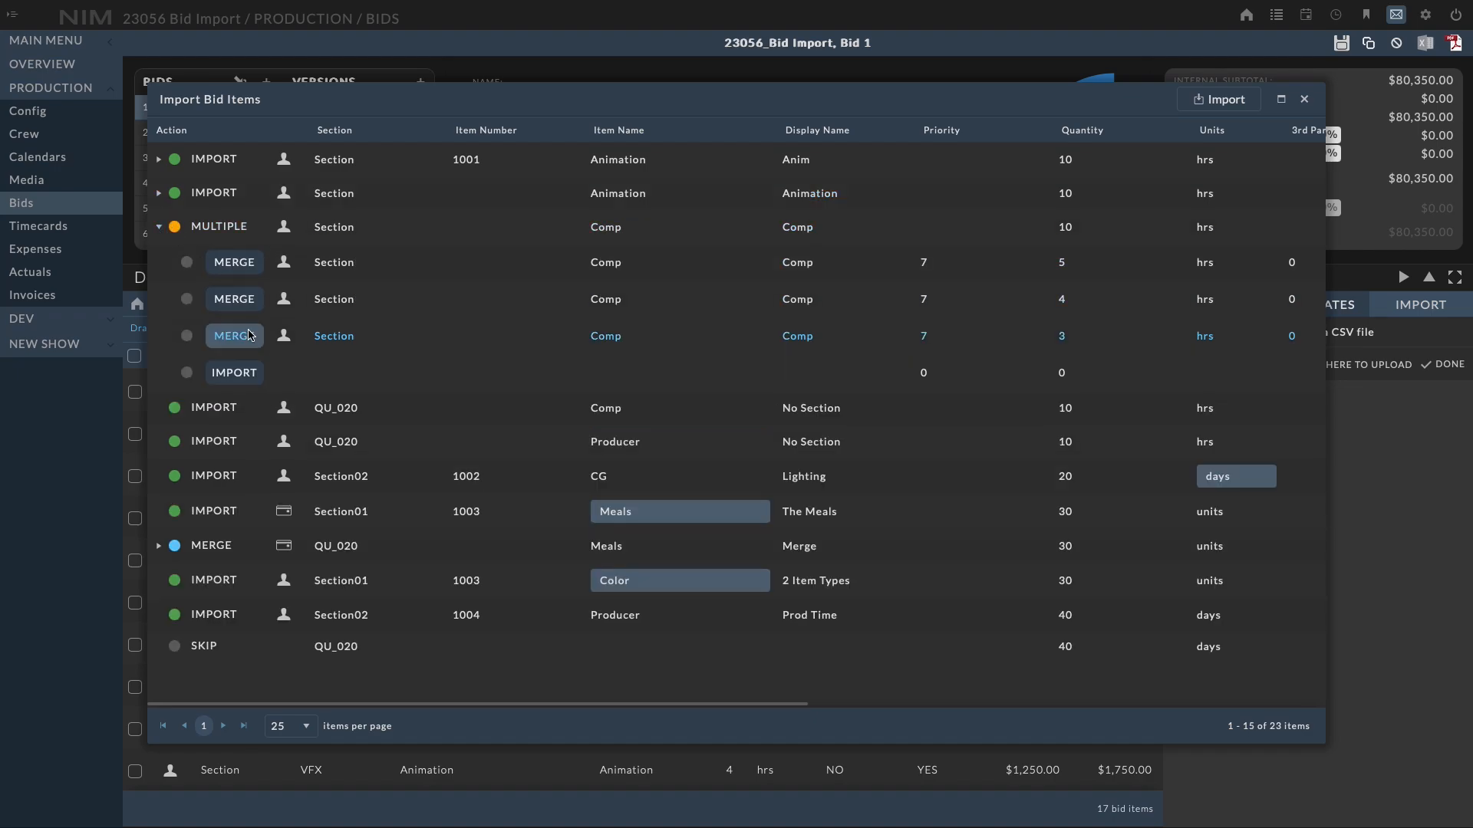
left_click(247, 300)
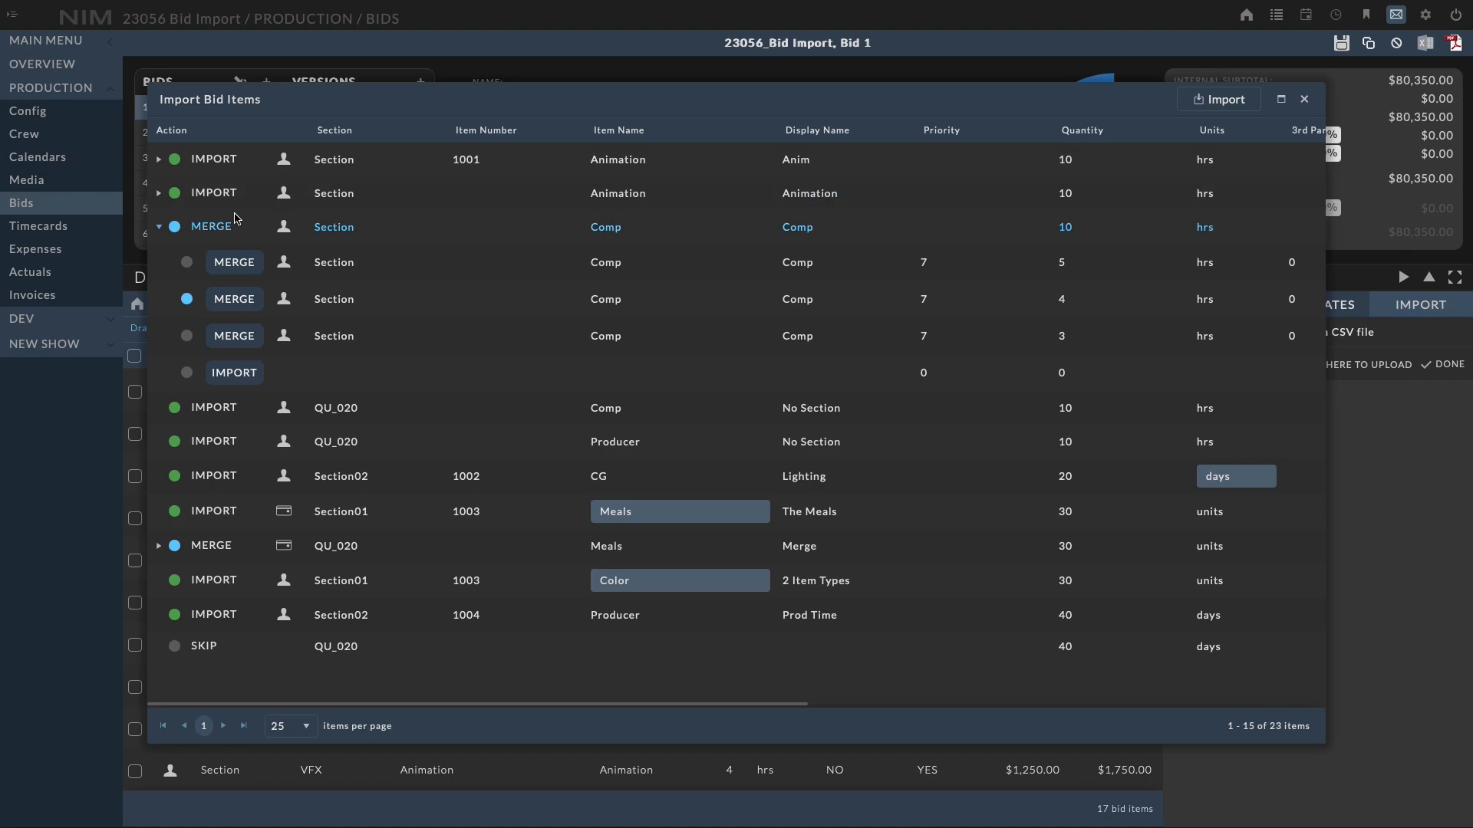
left_click(159, 228)
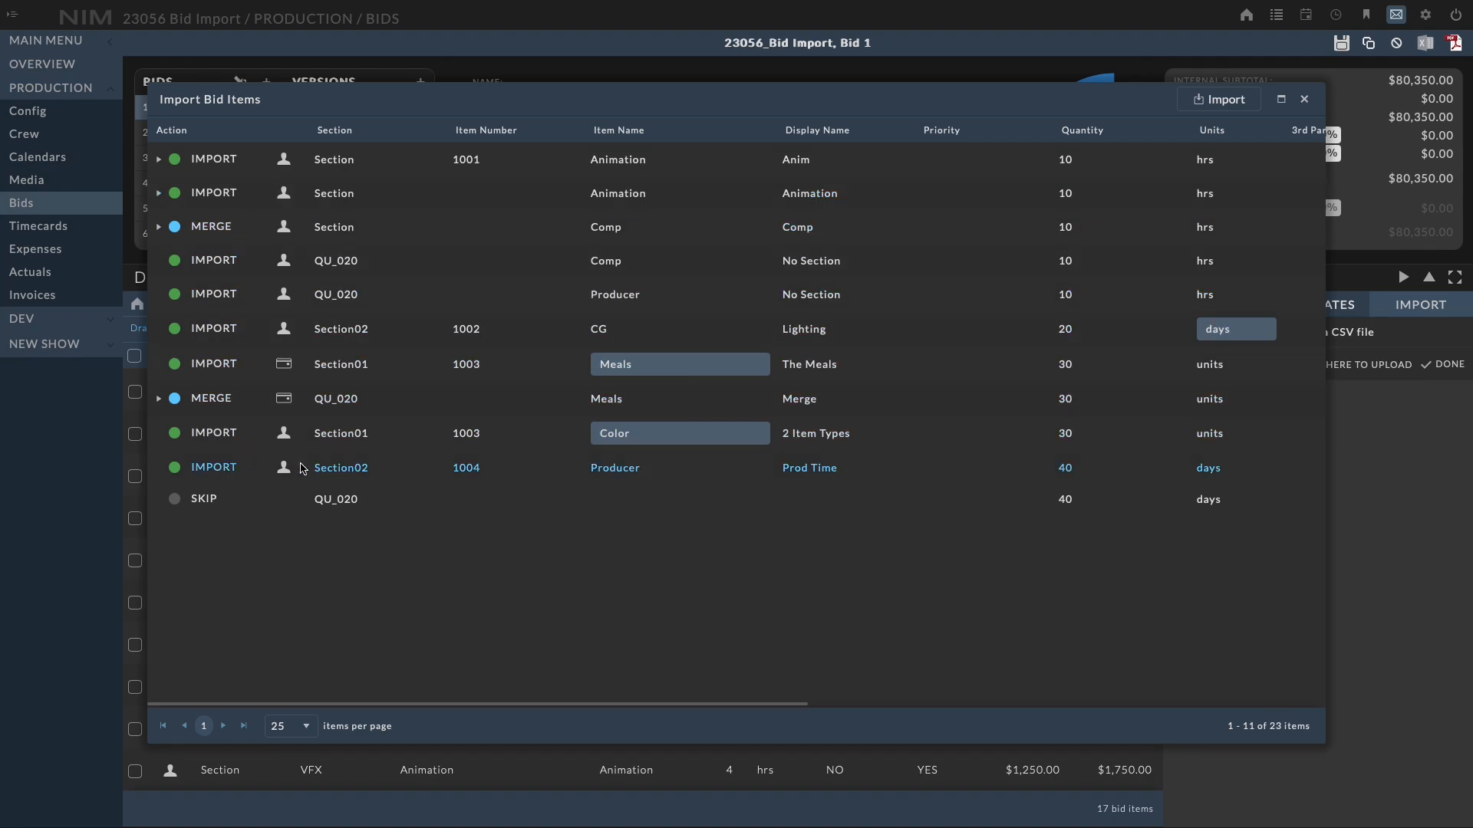
Import the resolved bid items and review the imported rows across the estimate's rate, cost and total columns
left_click(1219, 101)
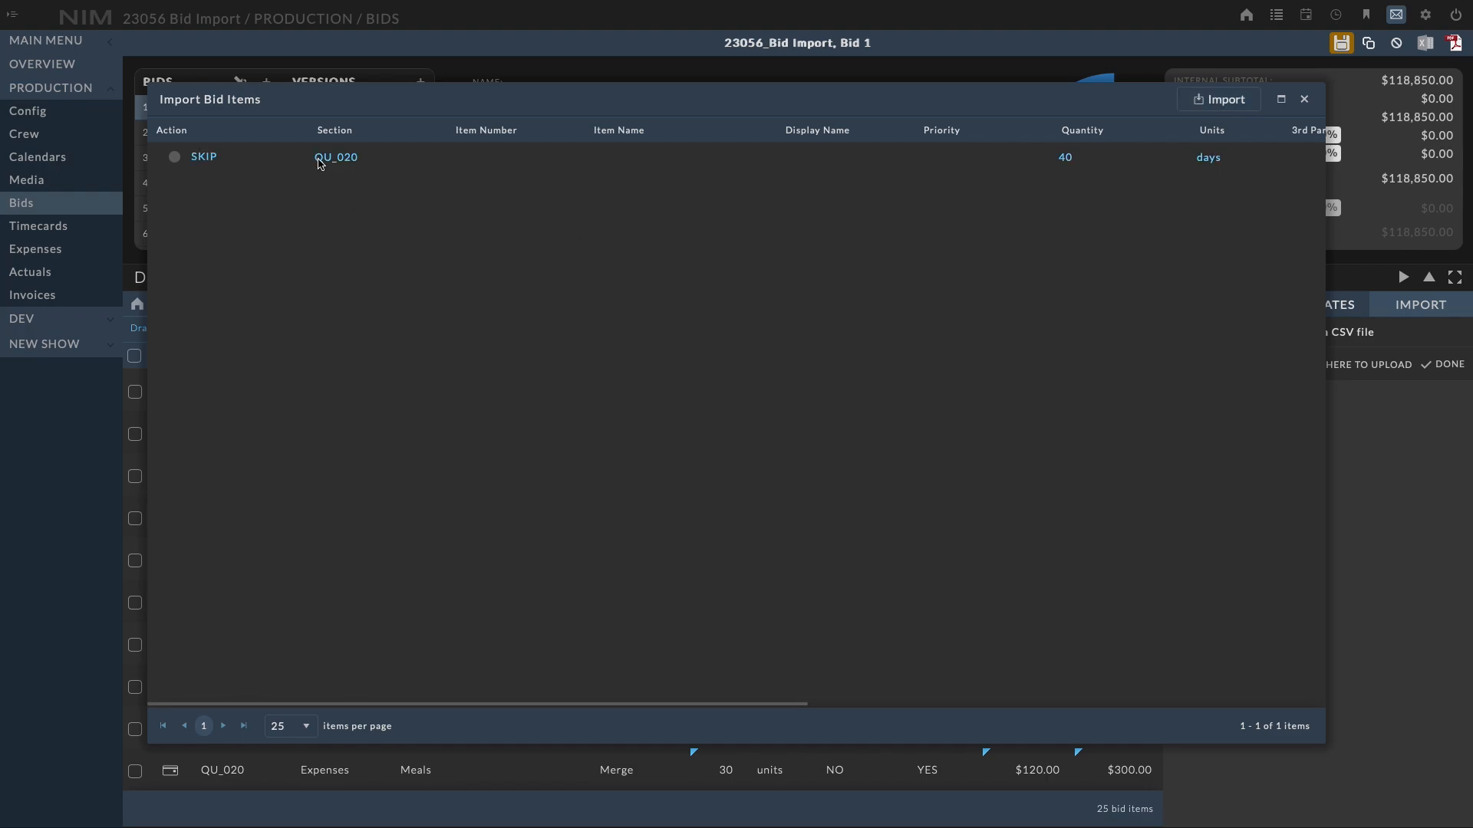
left_click(1305, 101)
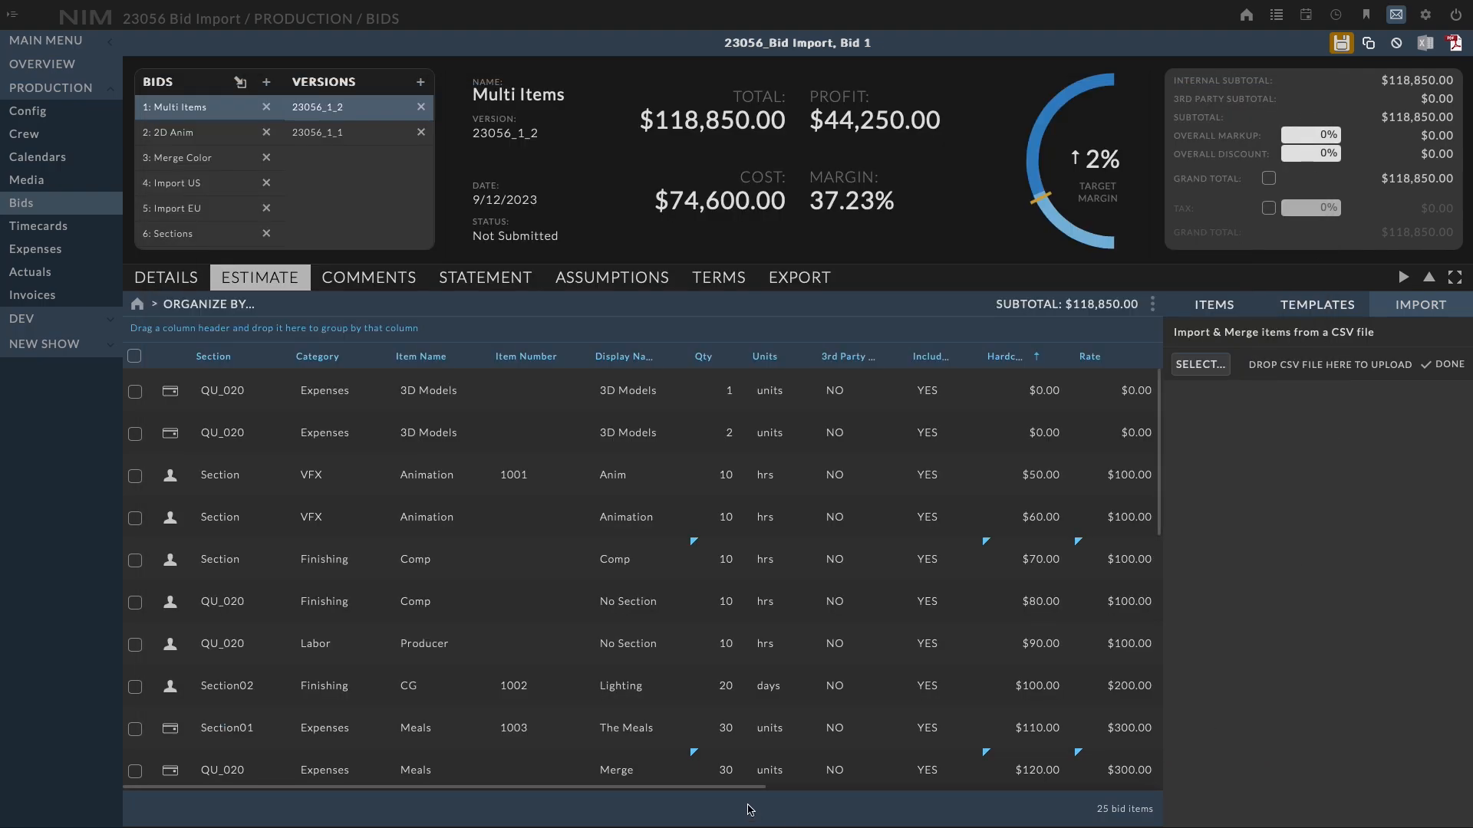
left_click_drag(735, 788, 1038, 781)
left_click_drag(1159, 513, 1155, 543)
left_click_drag(1129, 463, 1124, 430)
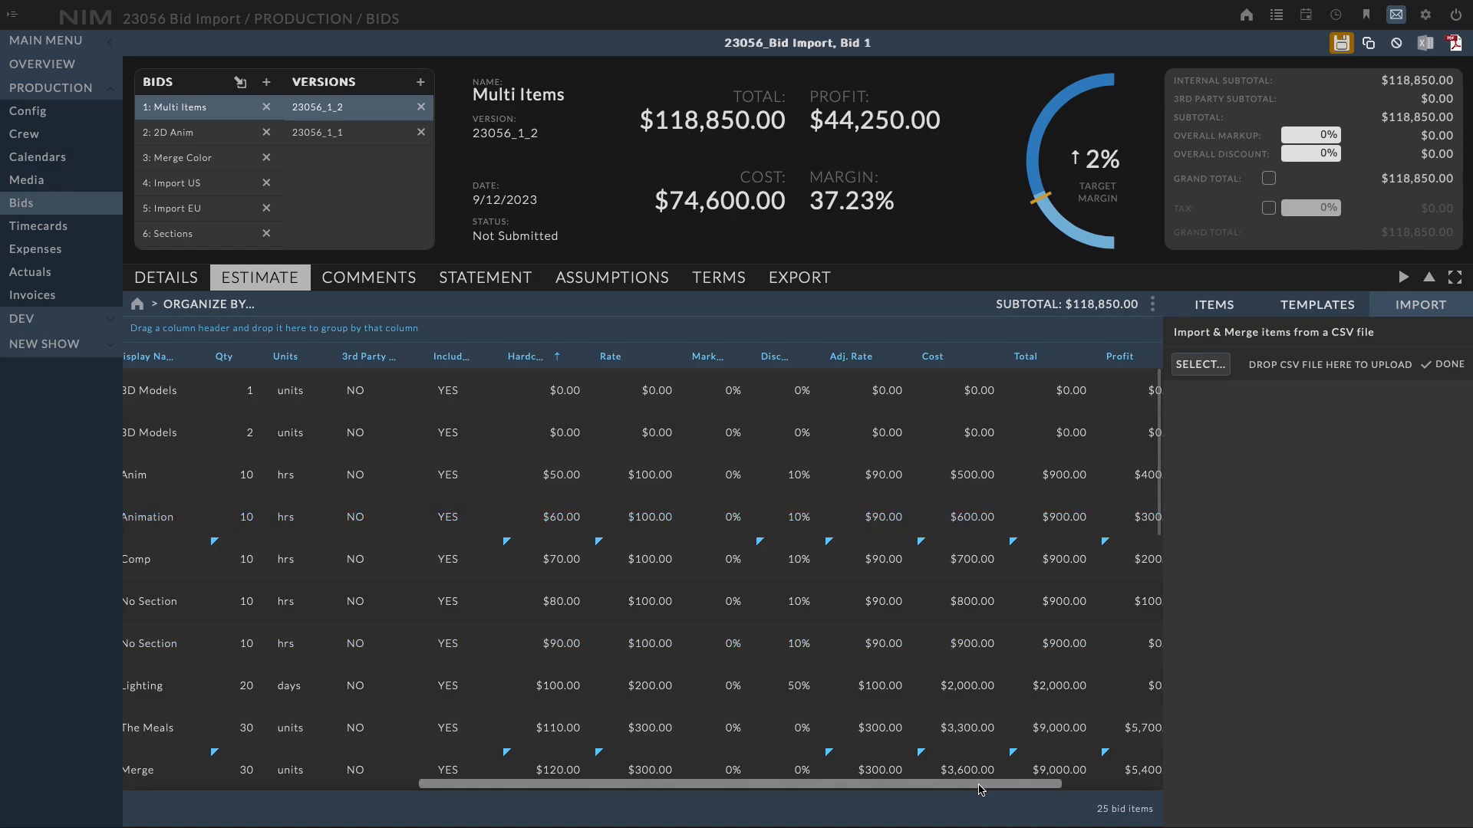
left_click_drag(979, 787, 469, 780)
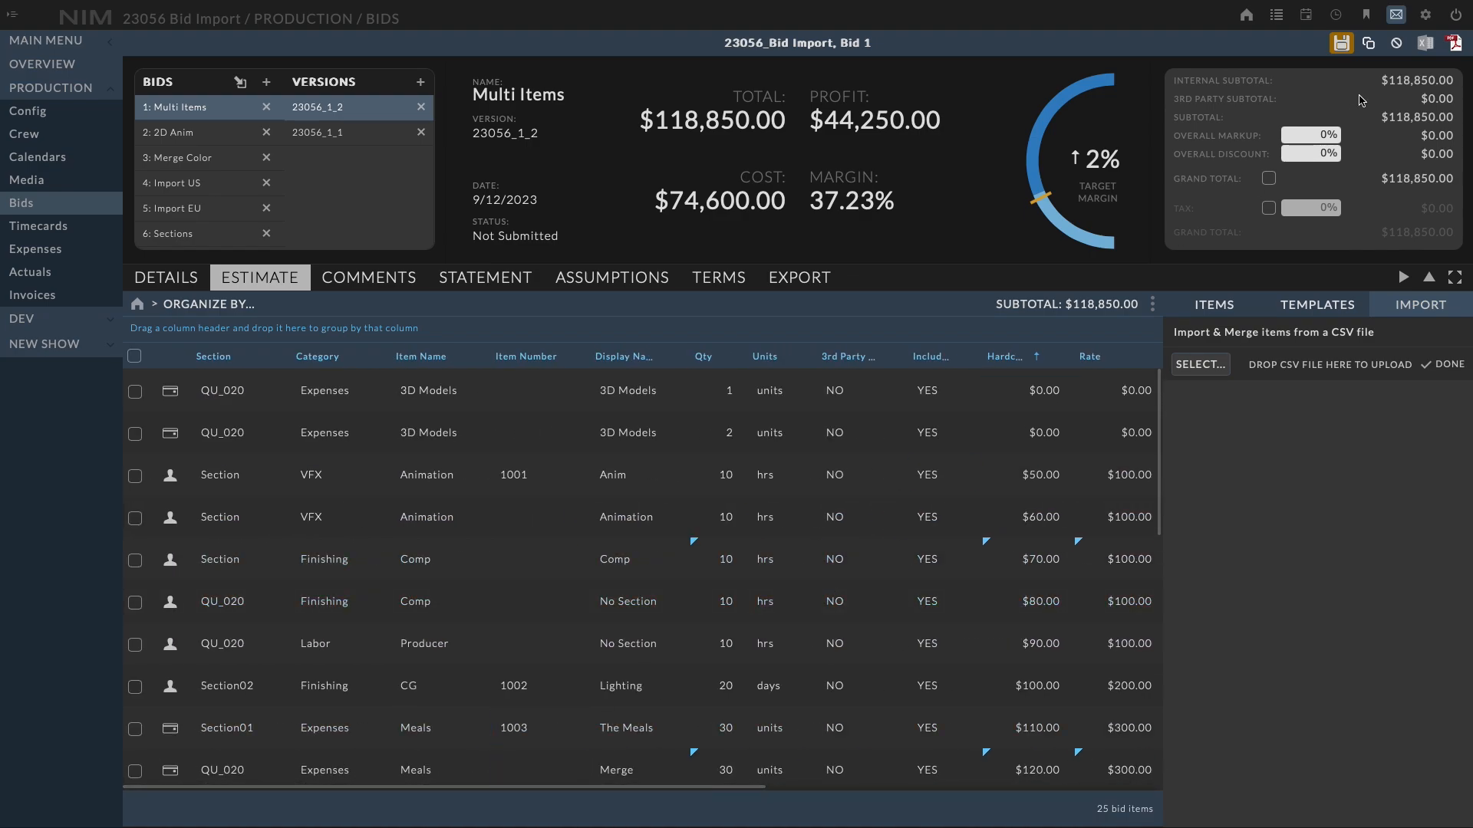
Undo all unsaved changes to the Multi Items bid
left_click(1397, 44)
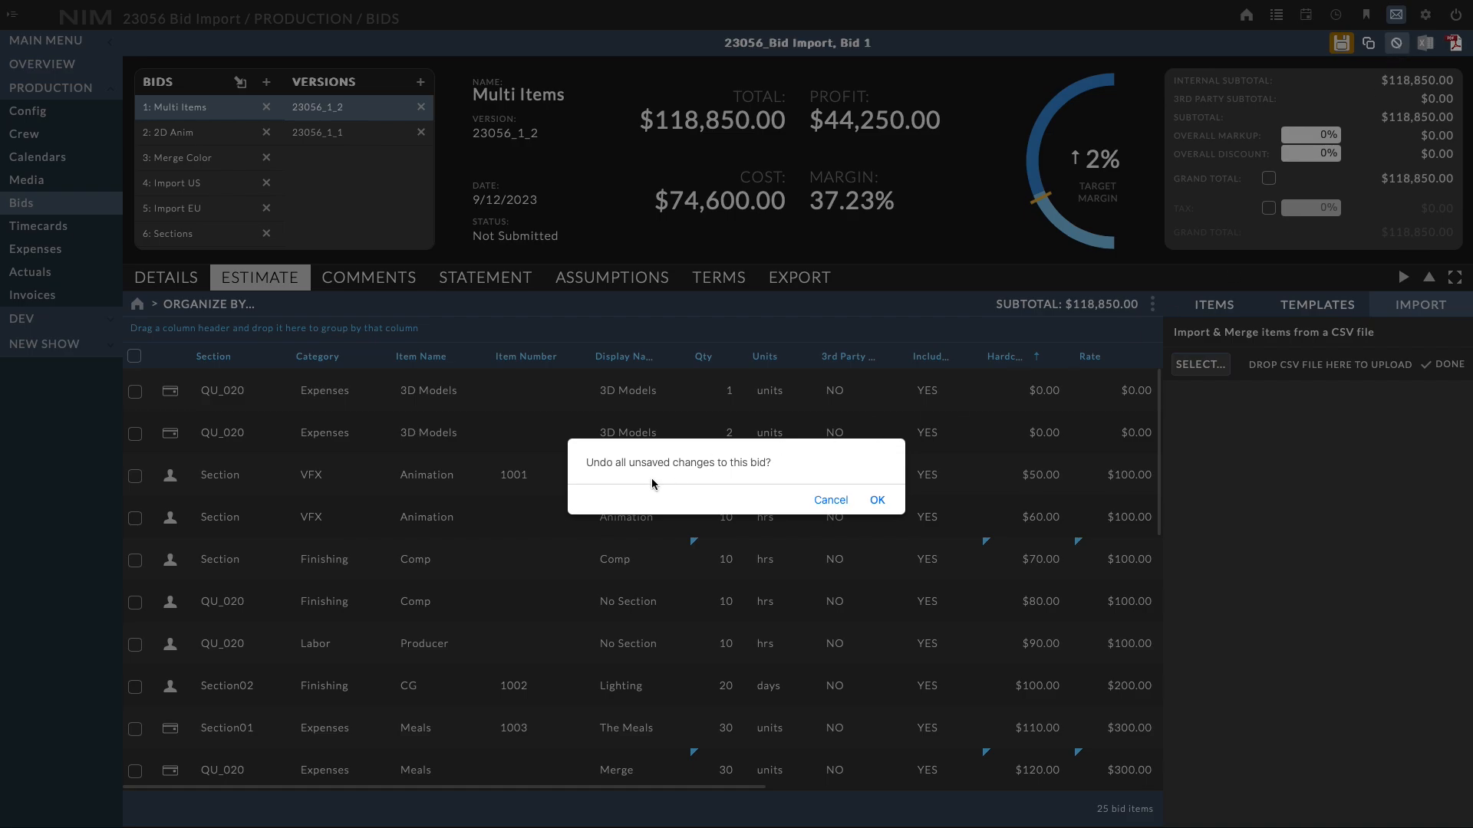
left_click(877, 502)
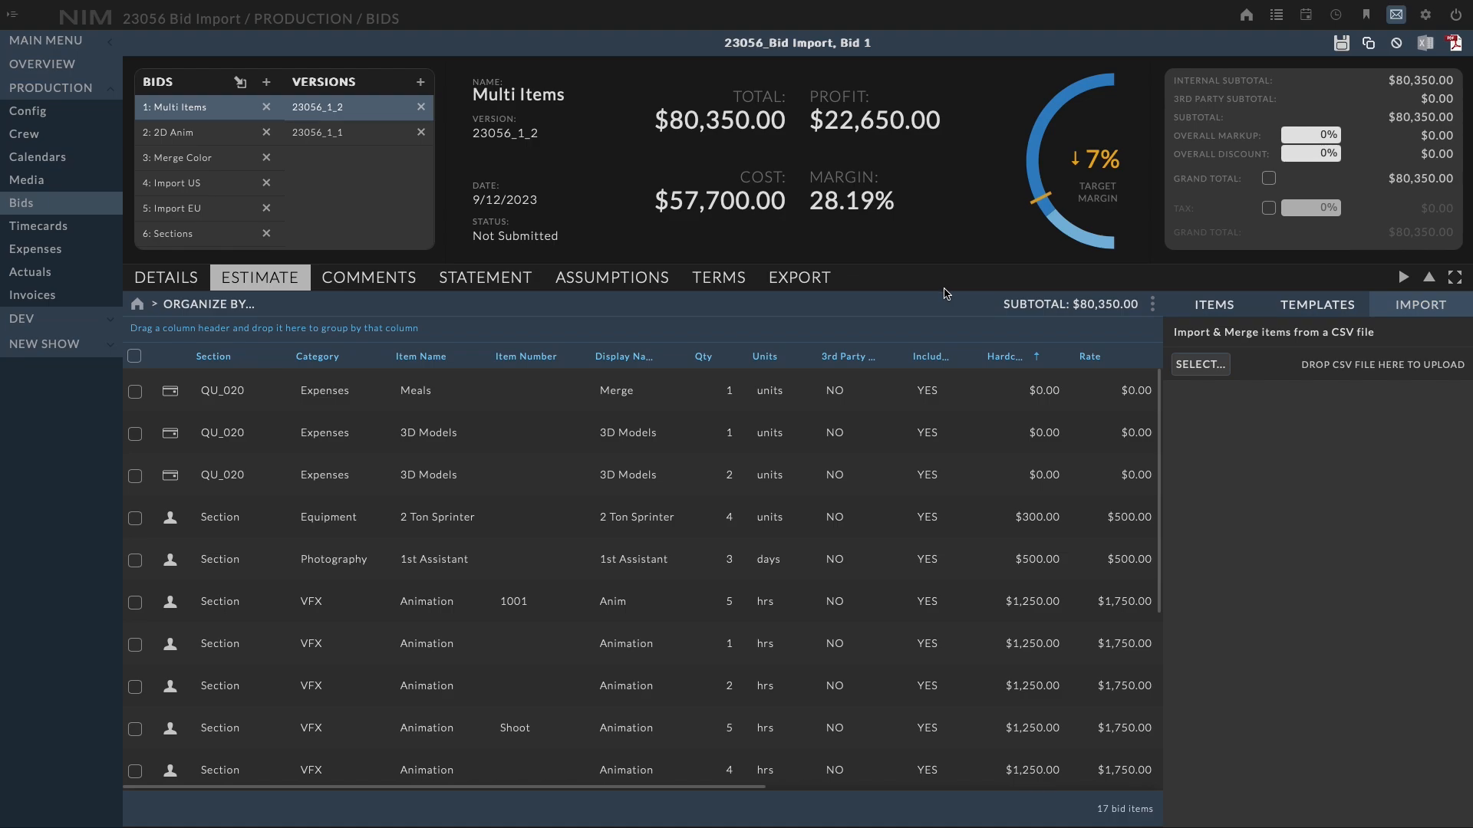
Open the Sections bid and organize its estimate by section
left_click(179, 238)
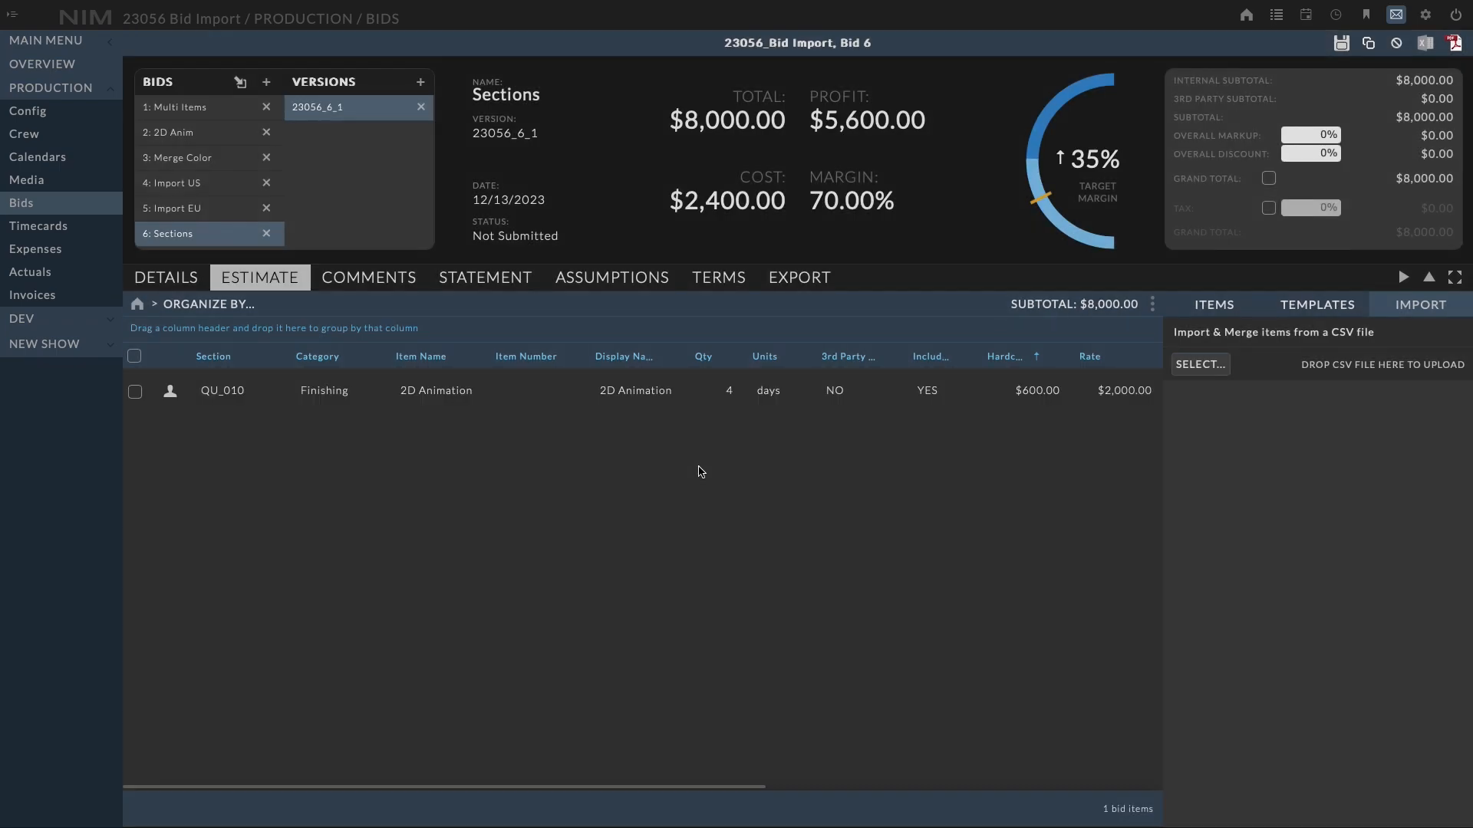
left_click(227, 305)
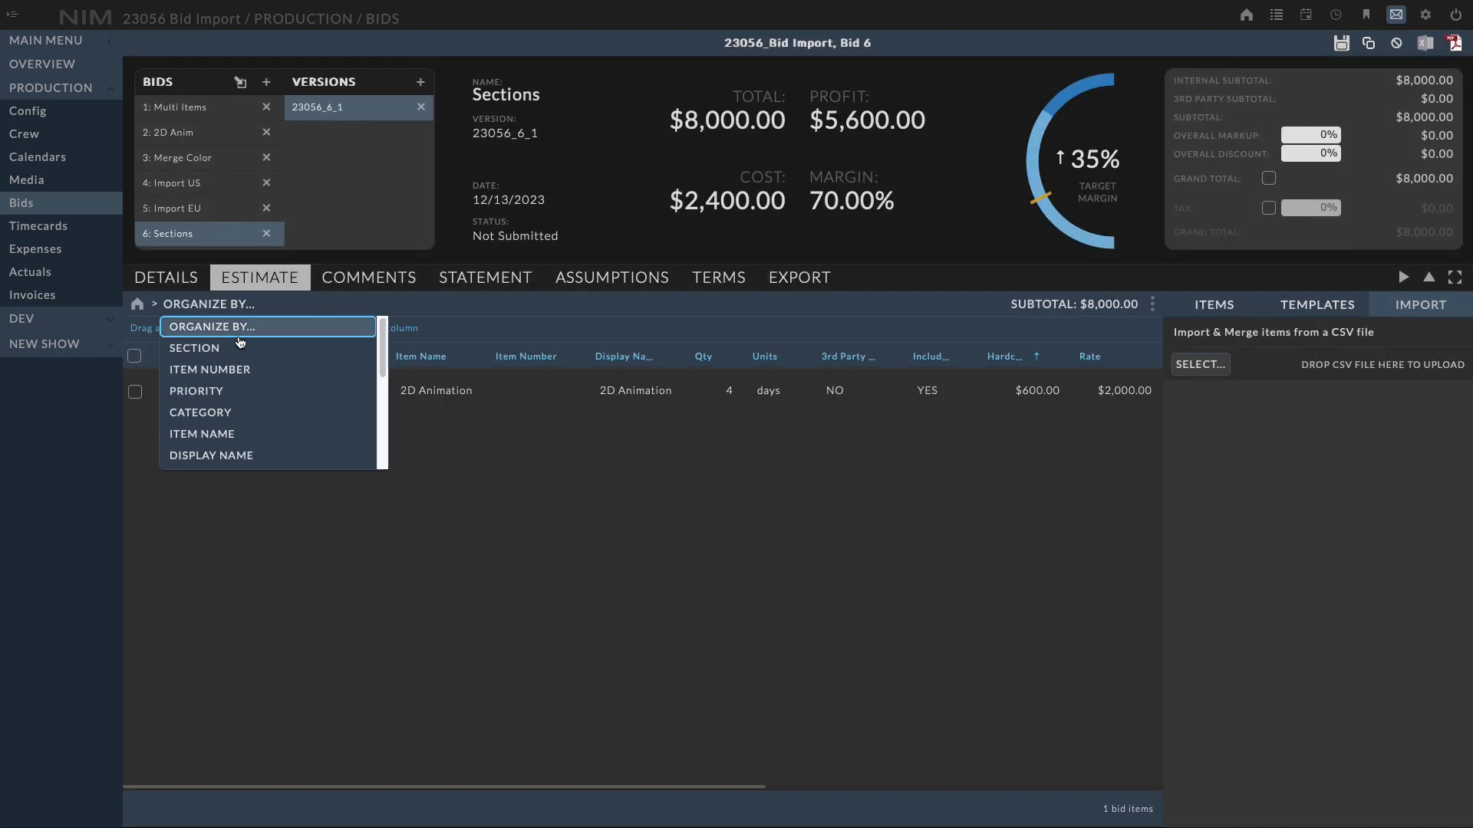
left_click(240, 347)
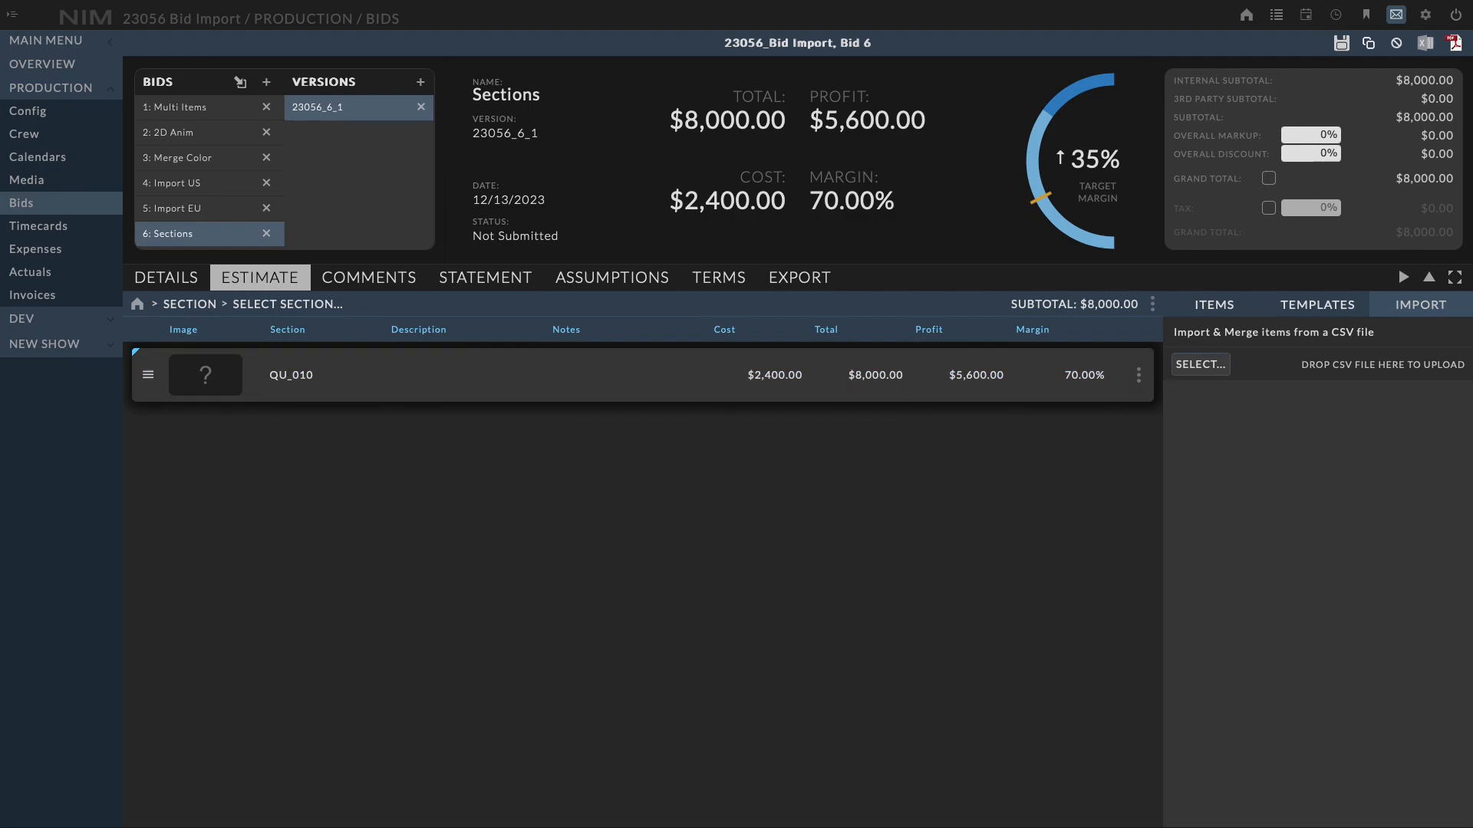
Upload the shot CSV file and map QU_010 to SECTION, the camera dolly text to SECTION DESCRIPTION and the glass pane comment to SECTION NOTES
left_click_drag(1472, 397, 1409, 372)
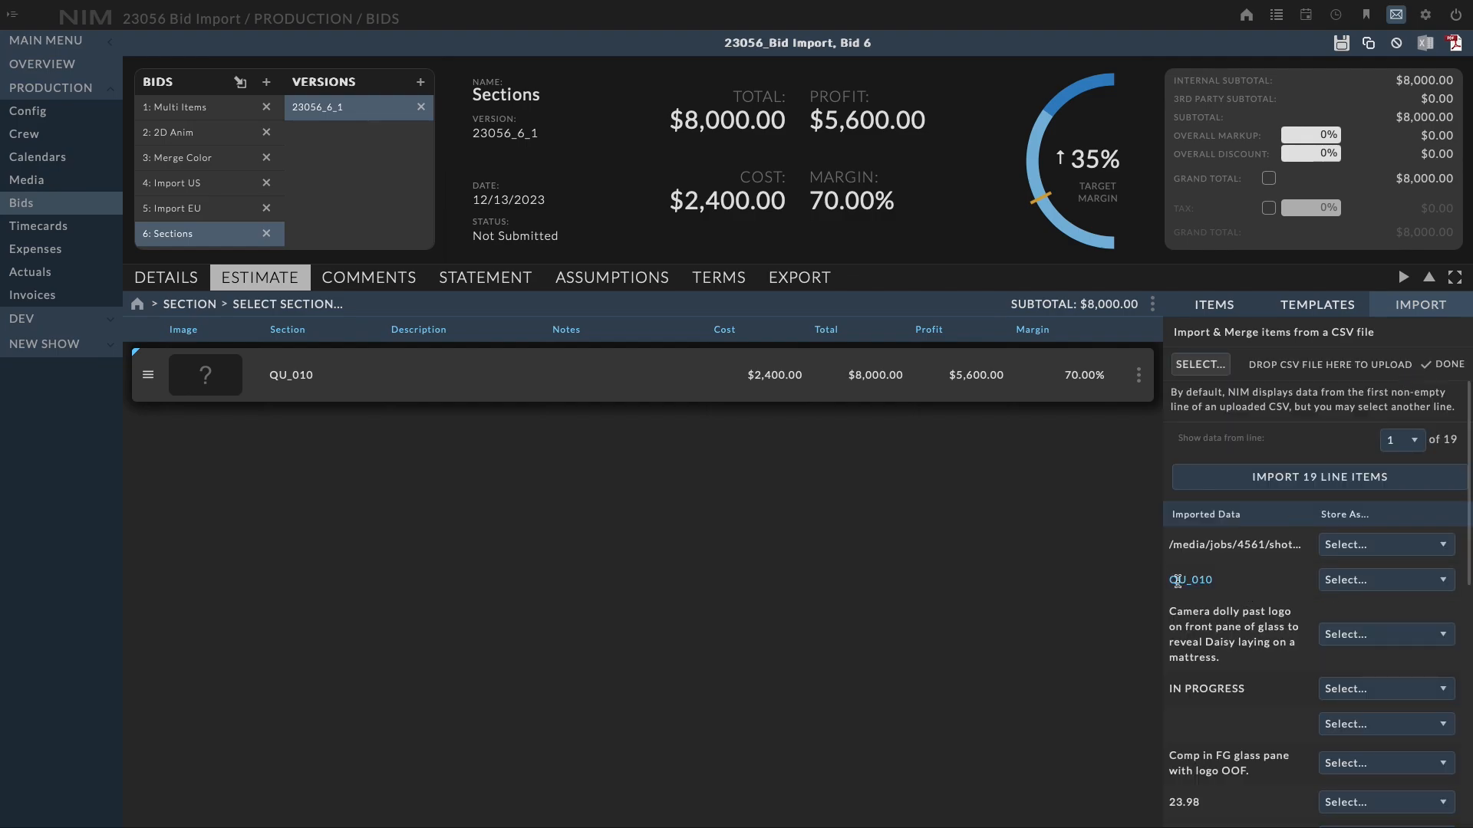
left_click(1369, 589)
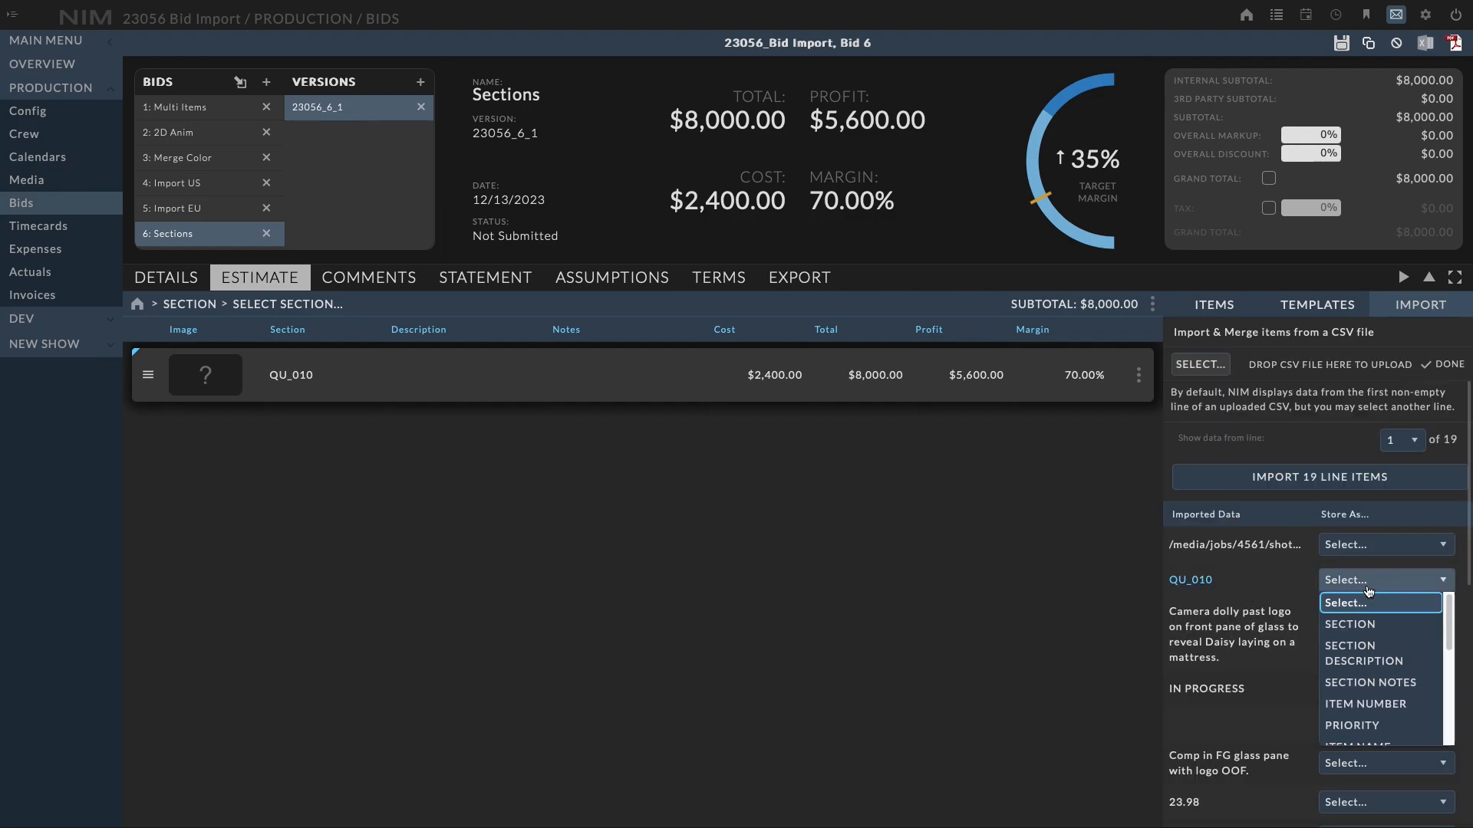
left_click(1375, 625)
left_click(1415, 643)
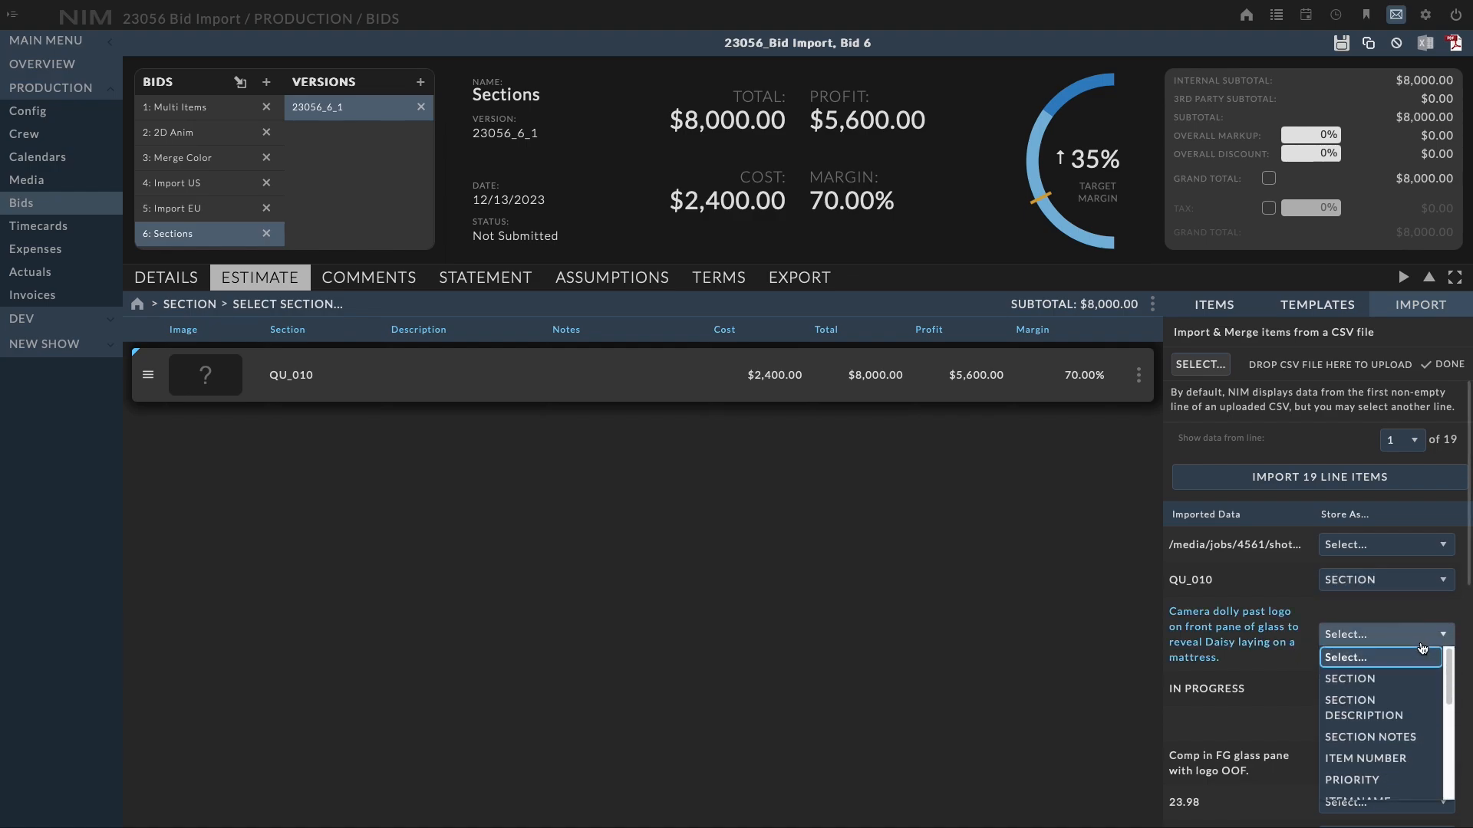
left_click(1385, 713)
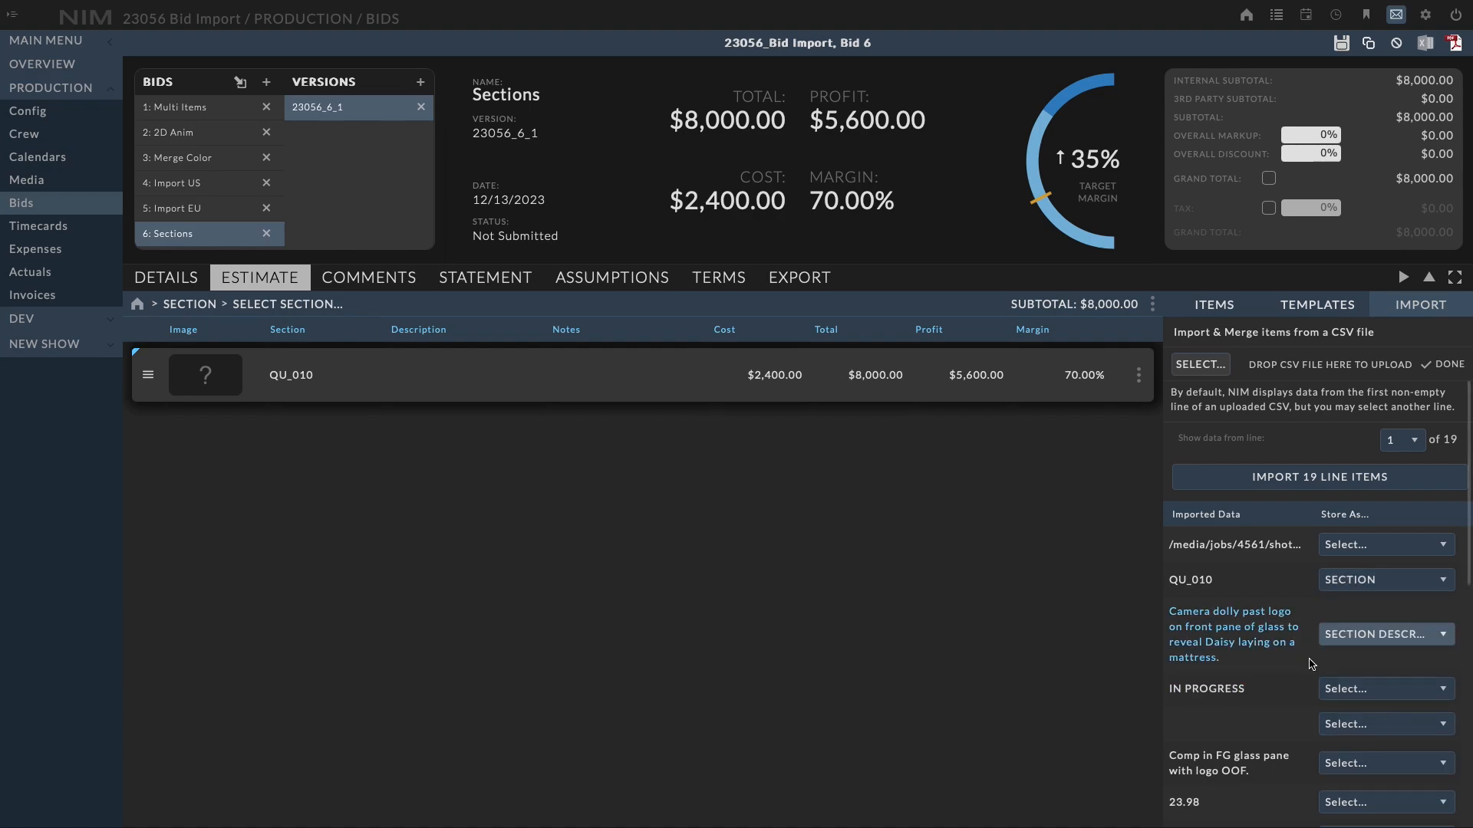
left_click(1392, 770)
left_click(1380, 687)
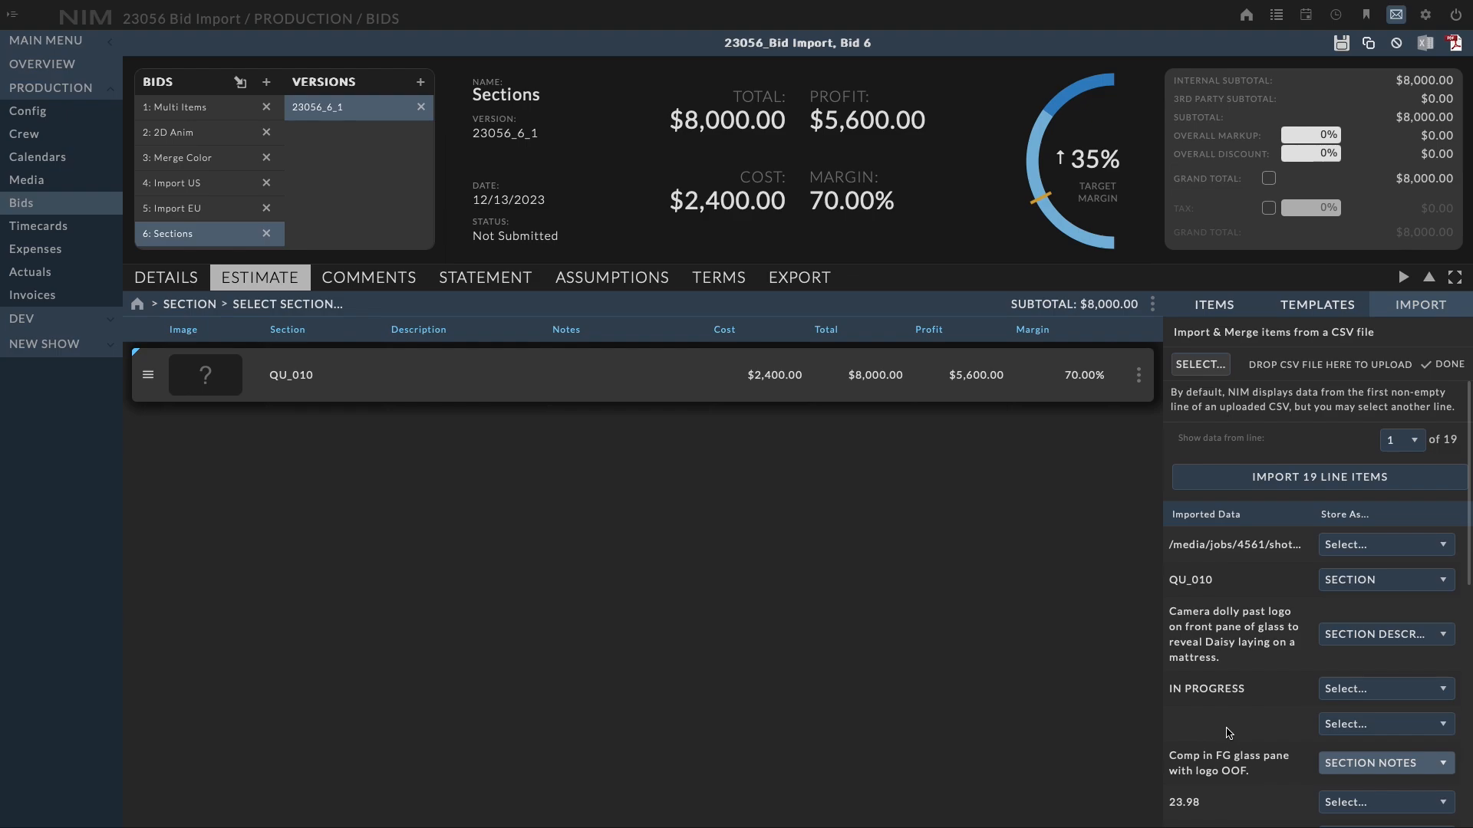
Import the 19 line items as sections after checking their merge and import actions, and review the resulting section list
left_click(1296, 477)
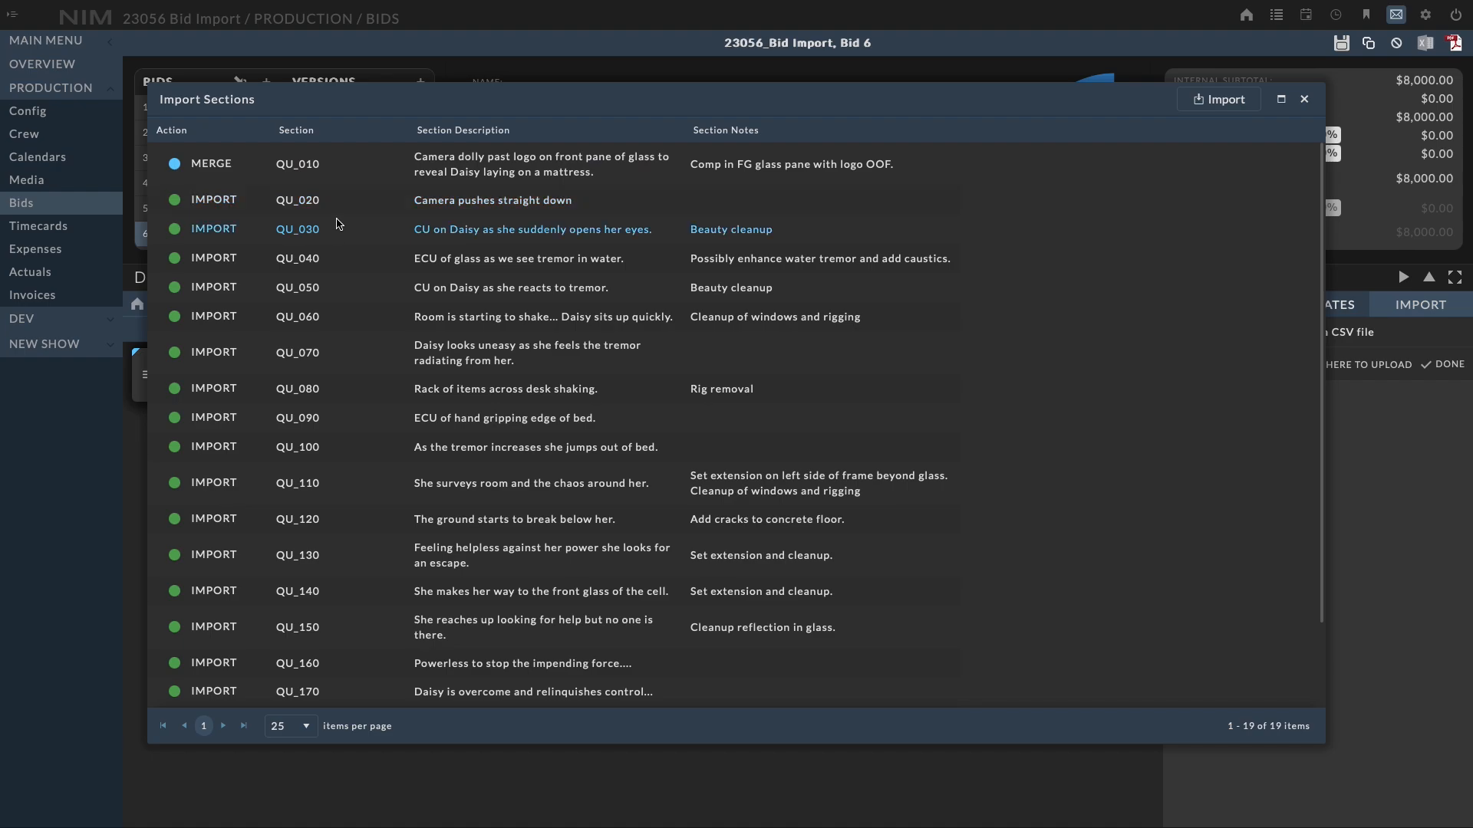
scroll(329, 460, "down", 2)
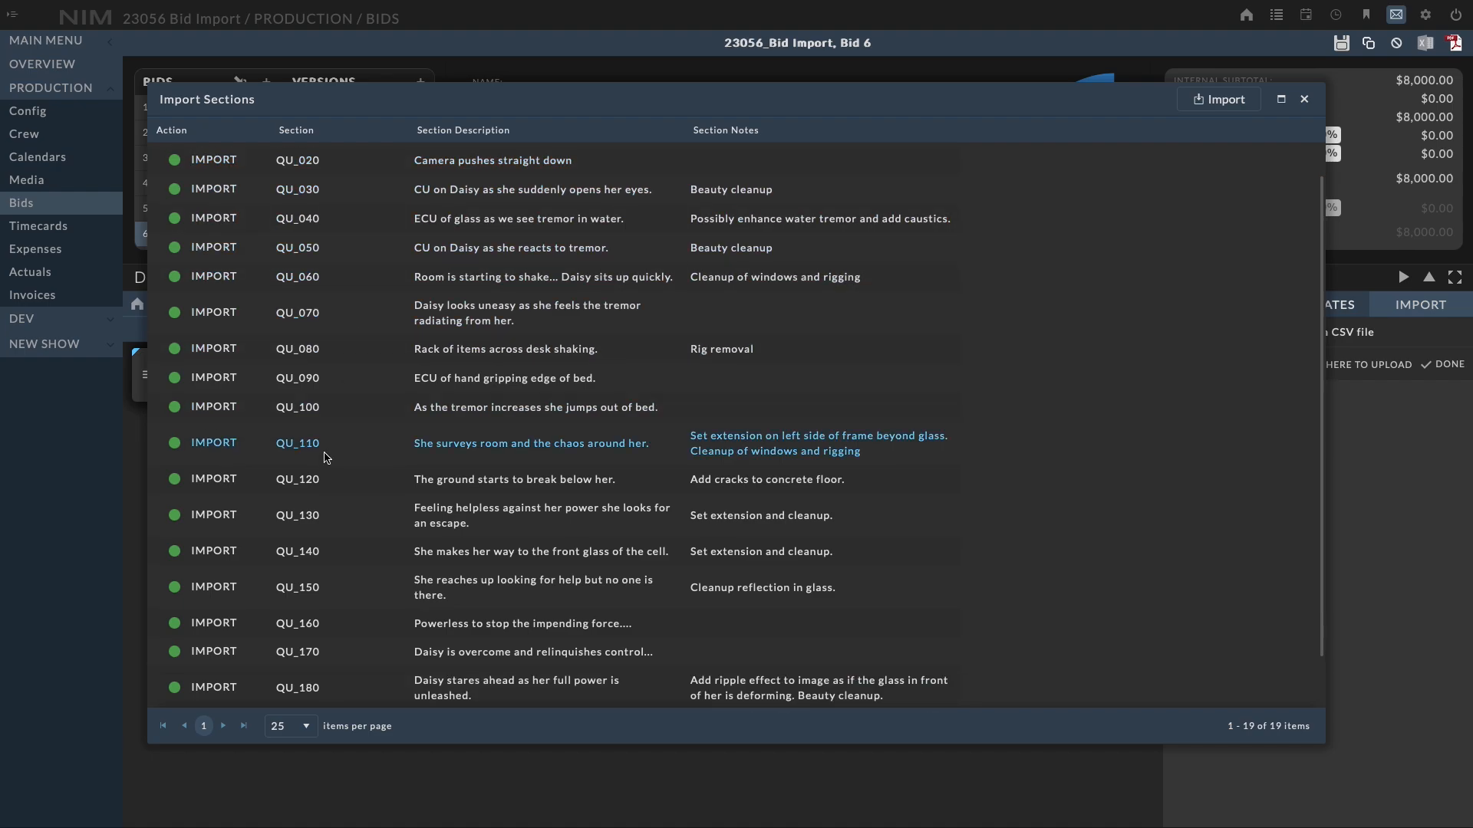
scroll(460, 621, "up", 2)
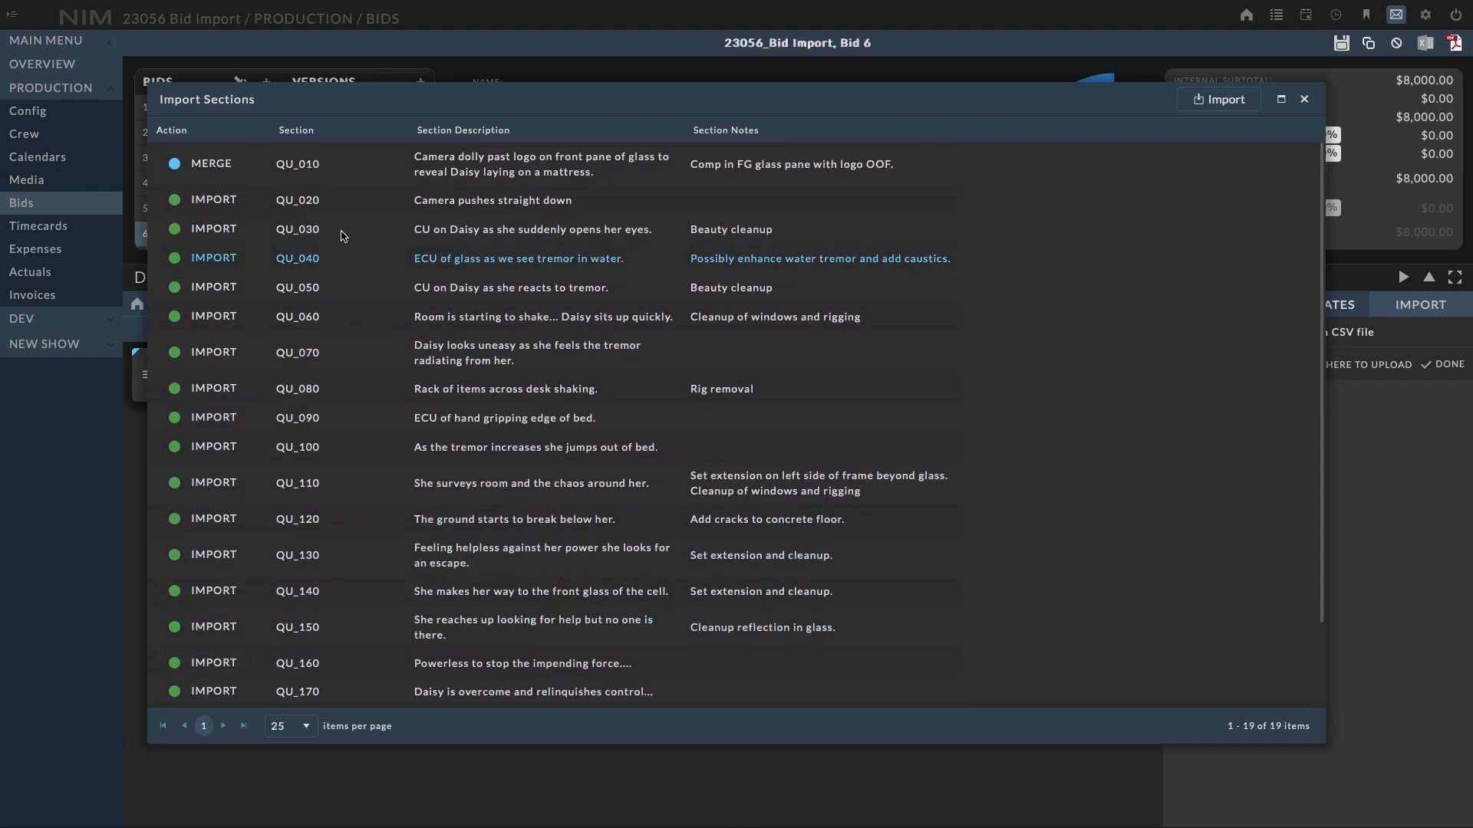
left_click(1220, 103)
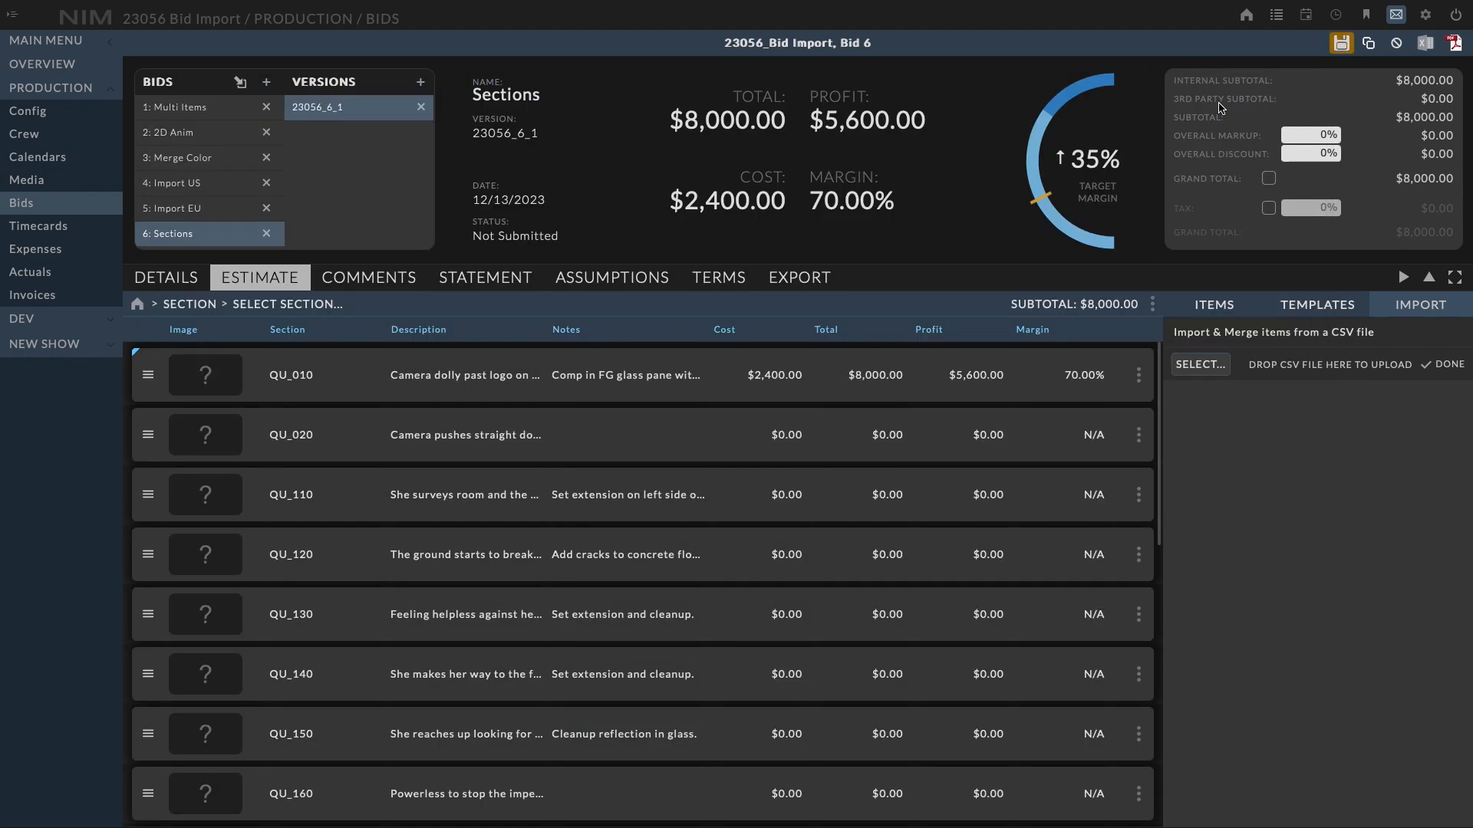
scroll(429, 556, "down", 6)
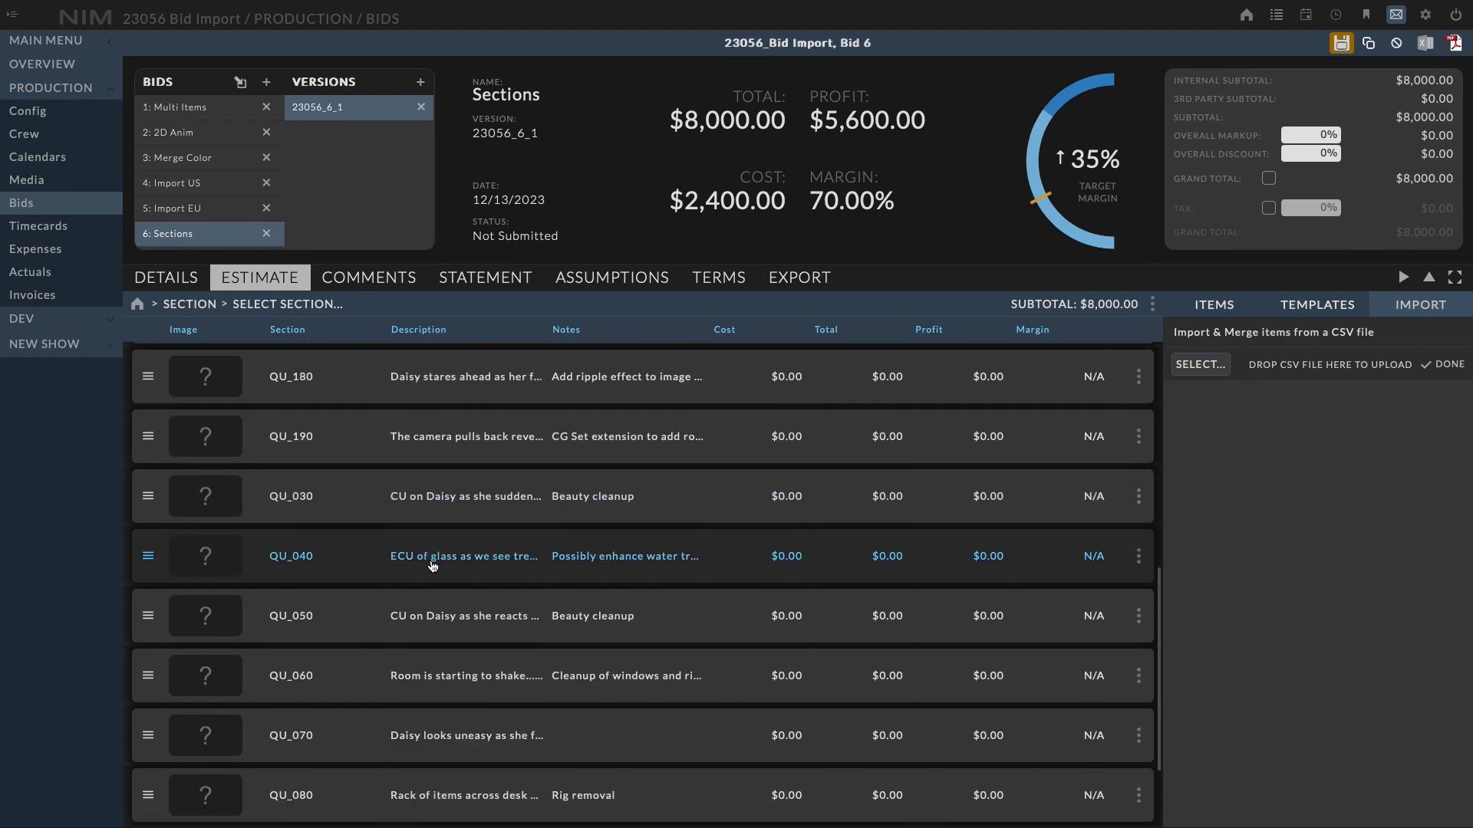
scroll(438, 599, "up", 6)
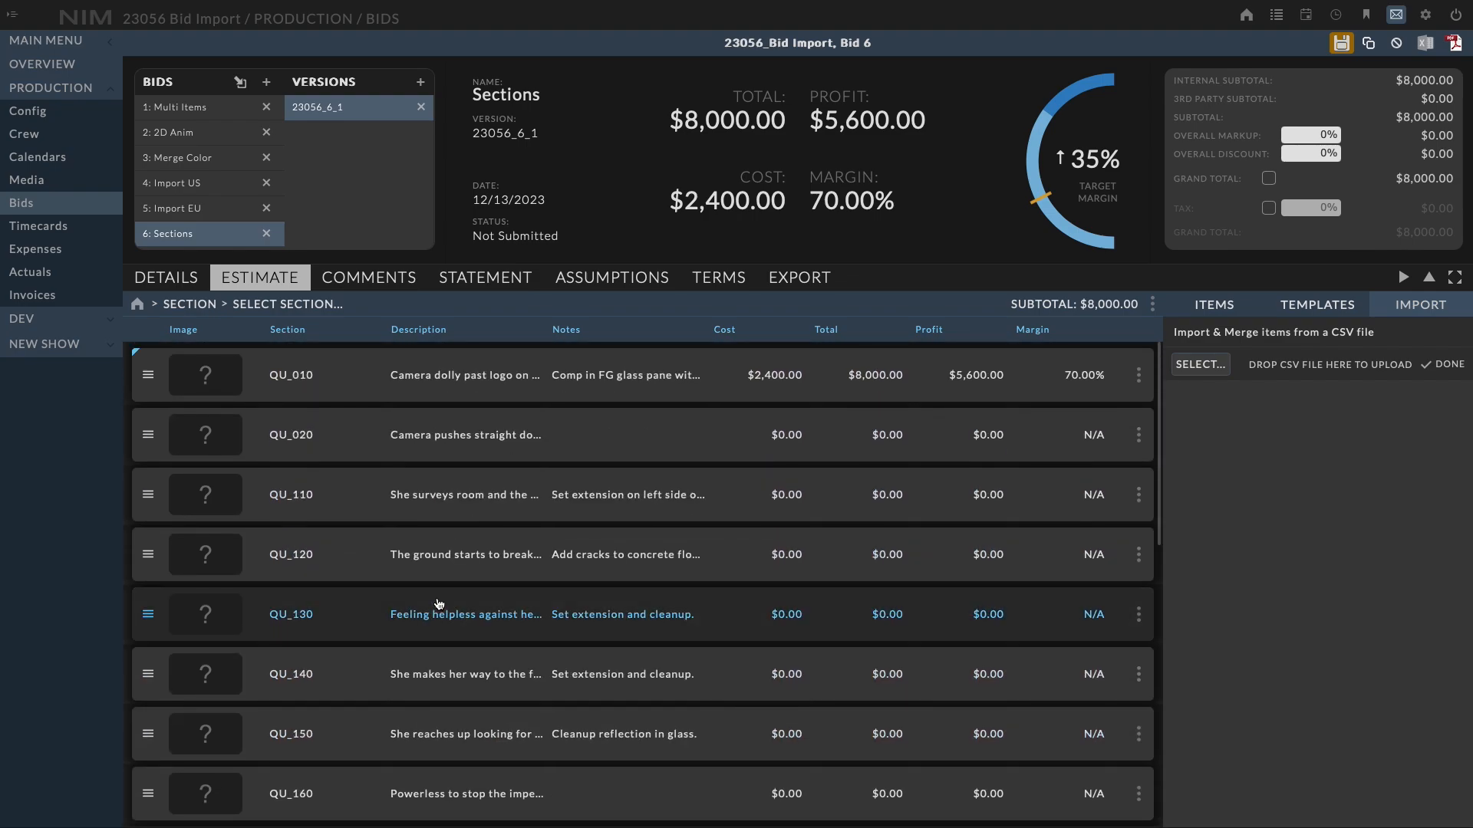